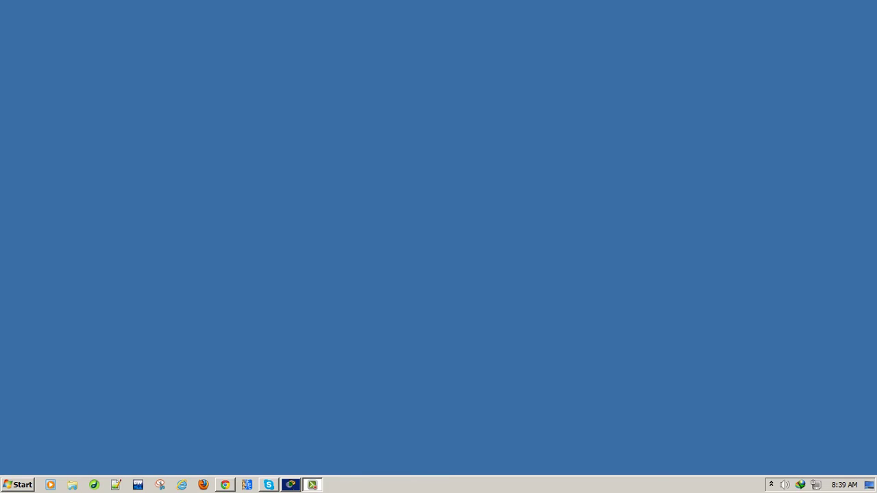
Switch to Cisco Packet Tracer and place an 1841 router above and between the PCs, with a 2950-24 switch above each PC
{"action": "left_click", "coordinate": [290, 484]}
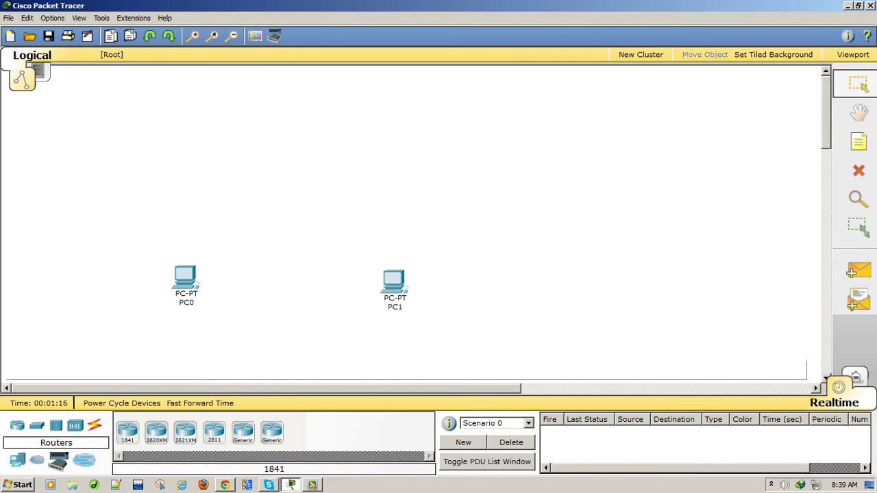
{"action": "left_click", "coordinate": [309, 168]}
{"action": "left_click", "coordinate": [37, 426]}
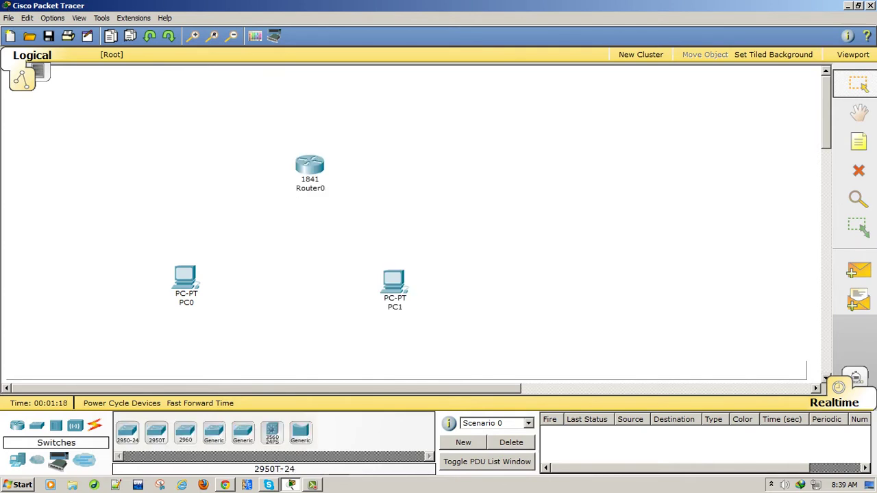
{"action": "left_click", "coordinate": [190, 207]}
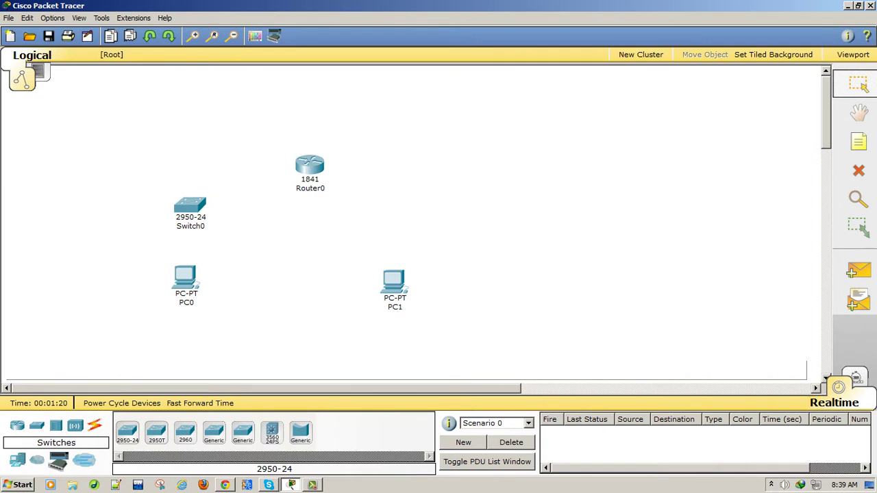
{"action": "left_click", "coordinate": [383, 208]}
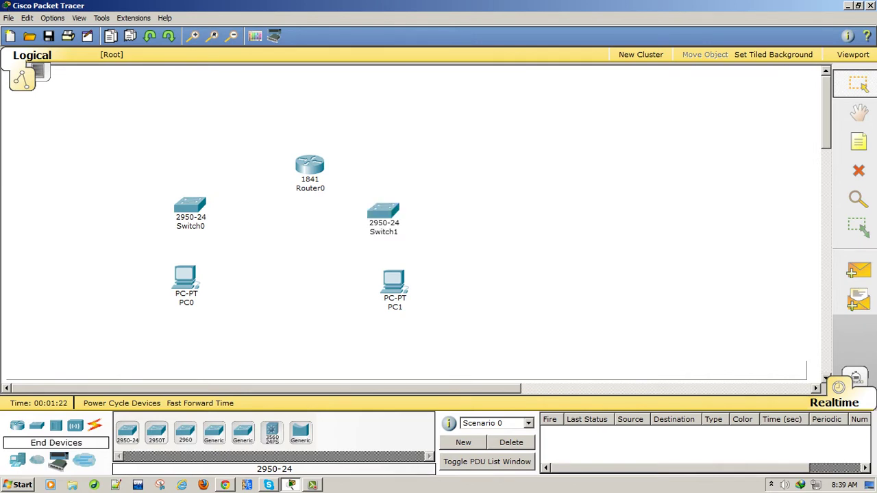
Place two generic servers, one on the outer side of Switch0 and one on the outer side of Switch1
{"action": "left_click", "coordinate": [17, 460]}
{"action": "left_click", "coordinate": [79, 205]}
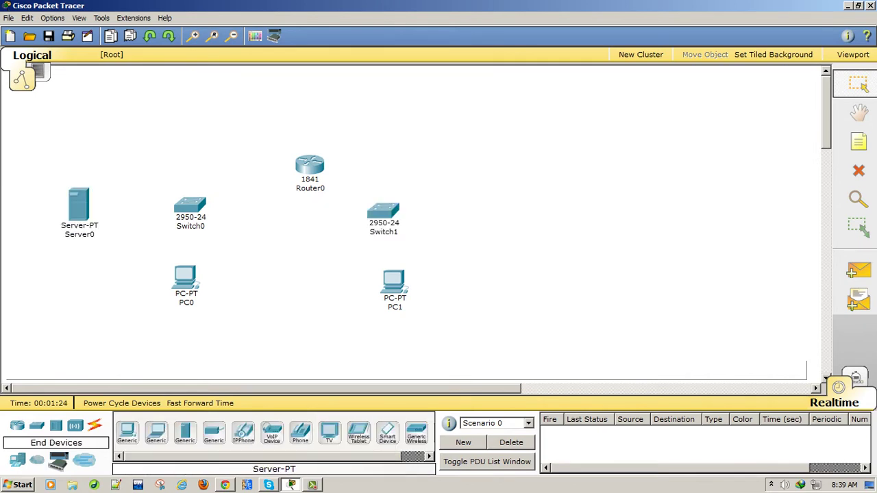
{"action": "left_click", "coordinate": [482, 209]}
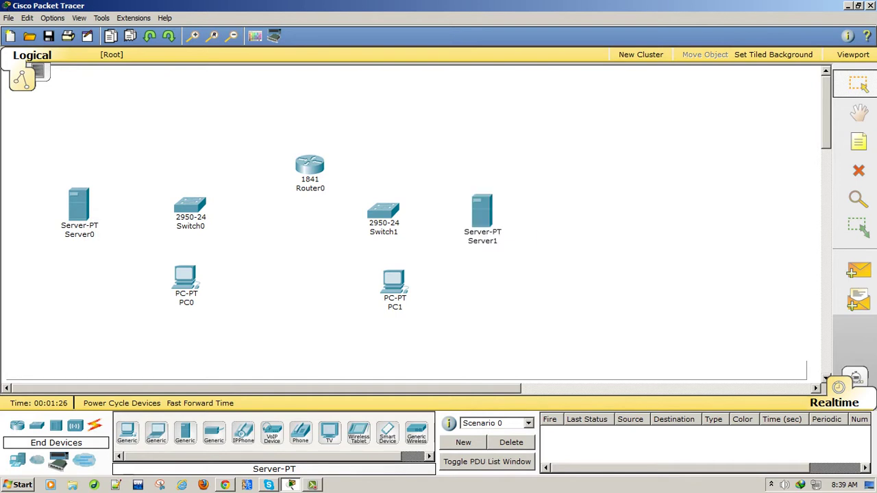
Connect FastEthernet0/1 of Switch1 to PC1 with a copper straight-through cable
{"action": "left_click", "coordinate": [95, 425]}
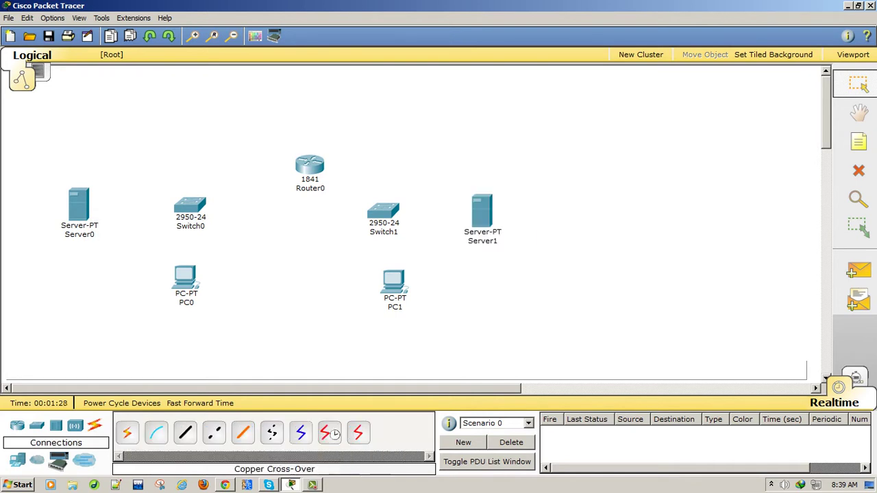
{"action": "left_click", "coordinate": [185, 433]}
{"action": "left_click", "coordinate": [384, 211]}
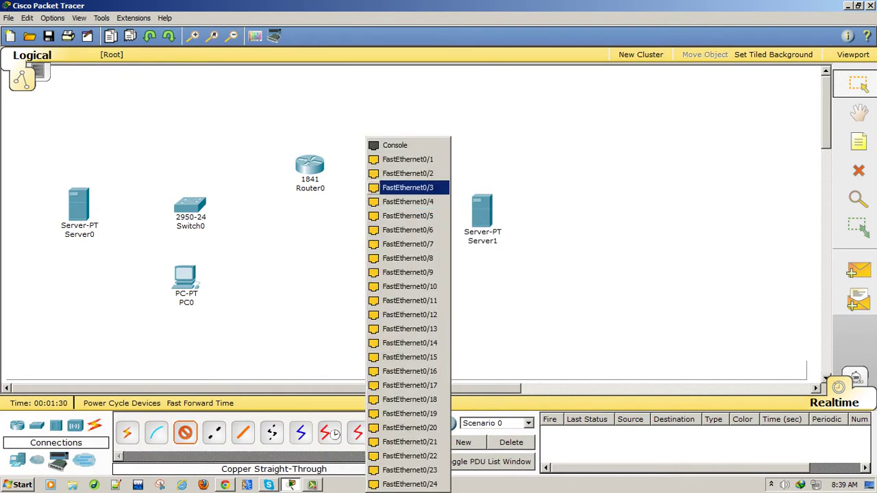
{"action": "left_click", "coordinate": [408, 159]}
{"action": "left_click", "coordinate": [390, 269]}
{"action": "left_click", "coordinate": [416, 290]}
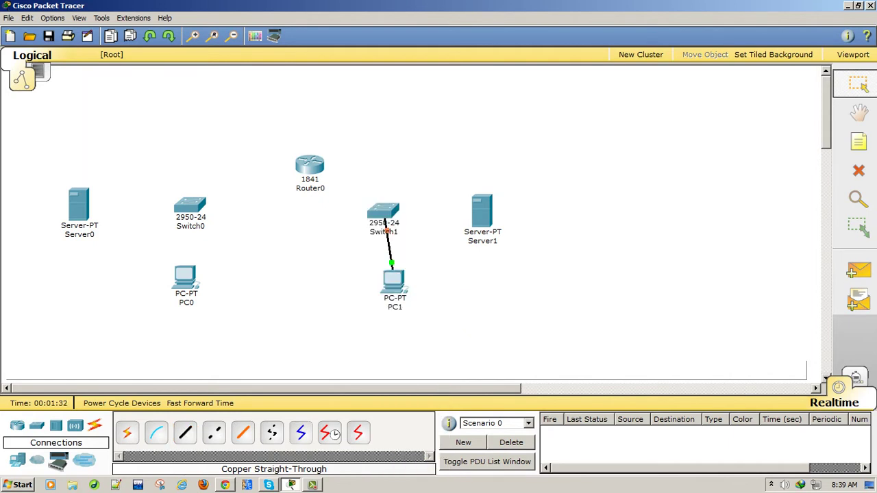
Connect FastEthernet0/2 of Switch1 to Server1 with a copper straight-through cable
{"action": "left_click", "coordinate": [185, 433]}
{"action": "left_click", "coordinate": [383, 211]}
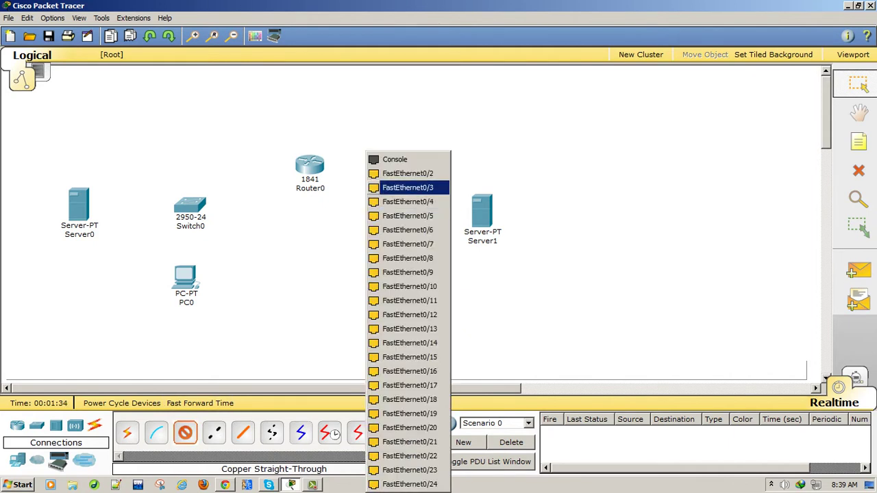
{"action": "left_click", "coordinate": [408, 174]}
{"action": "left_click", "coordinate": [478, 207]}
{"action": "left_click", "coordinate": [493, 200]}
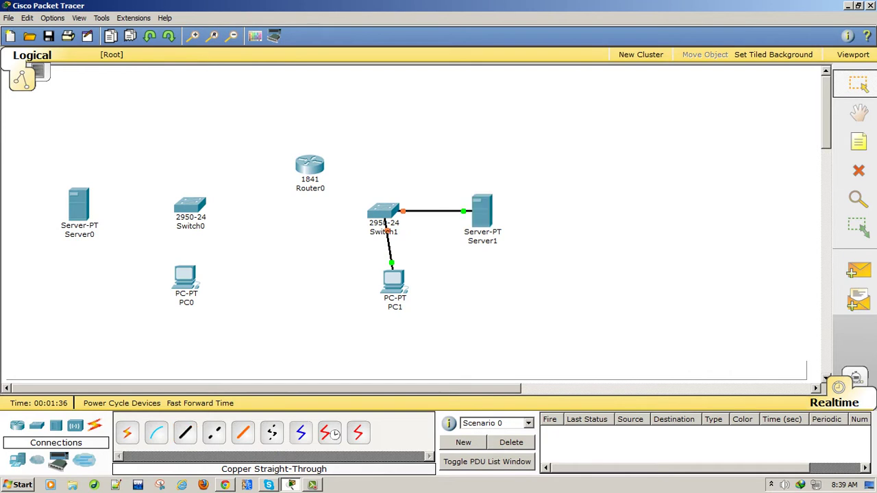
Connect FastEthernet0/1 of Switch0 to PC0 with a copper straight-through cable
{"action": "left_click", "coordinate": [185, 433]}
{"action": "left_click", "coordinate": [190, 207]}
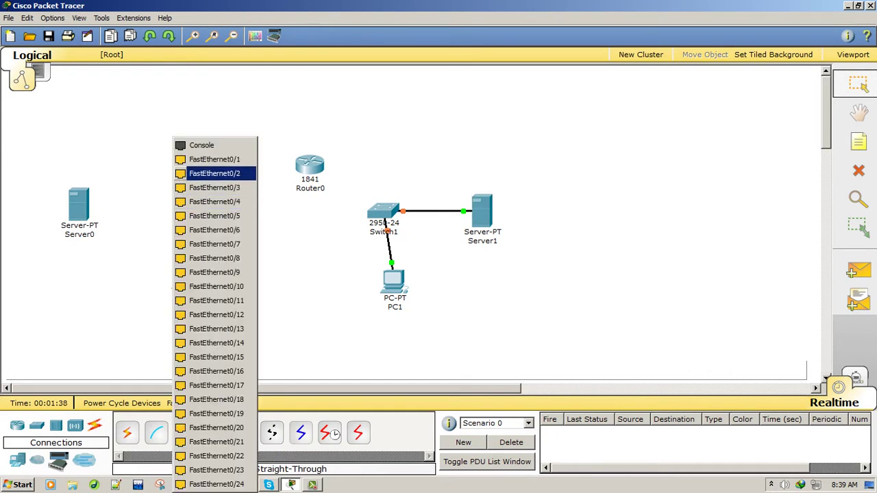
{"action": "left_click", "coordinate": [214, 159]}
{"action": "left_click", "coordinate": [185, 275]}
{"action": "left_click", "coordinate": [200, 281]}
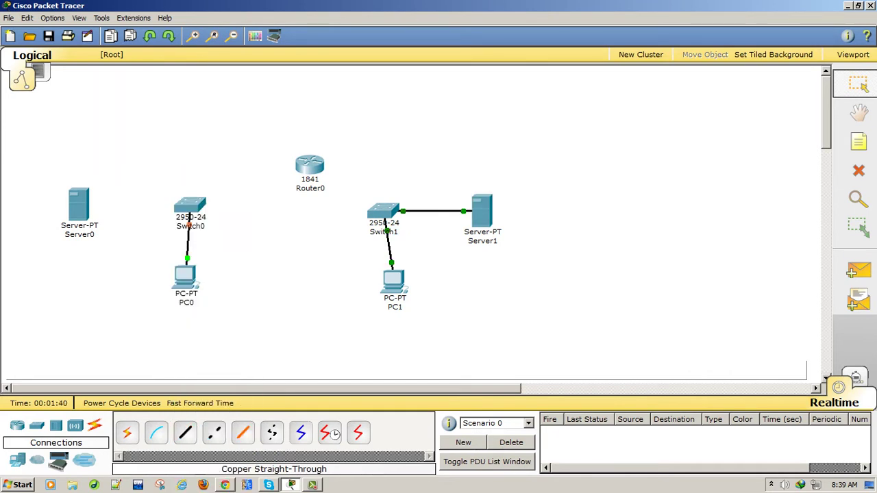
Connect FastEthernet0/2 of Switch0 to Server0 with a copper straight-through cable
{"action": "left_click", "coordinate": [185, 433]}
{"action": "left_click", "coordinate": [190, 207]}
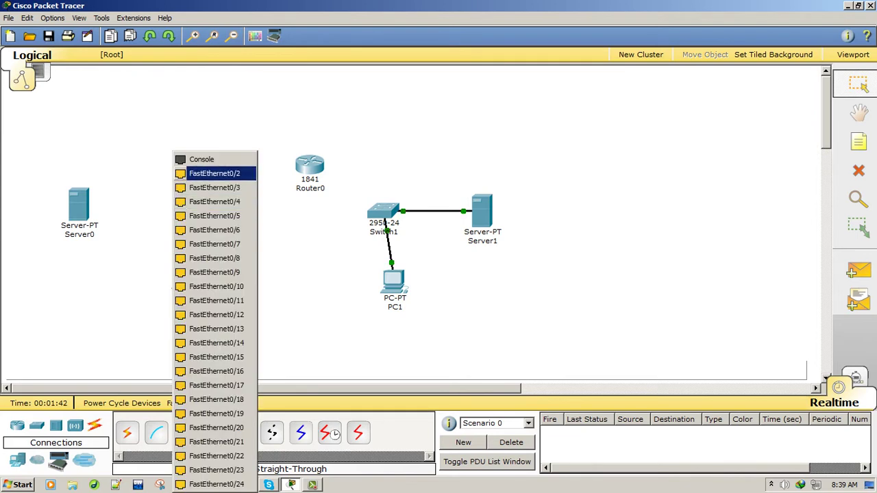
{"action": "left_click", "coordinate": [216, 171]}
{"action": "left_click", "coordinate": [79, 206]}
{"action": "left_click", "coordinate": [89, 192]}
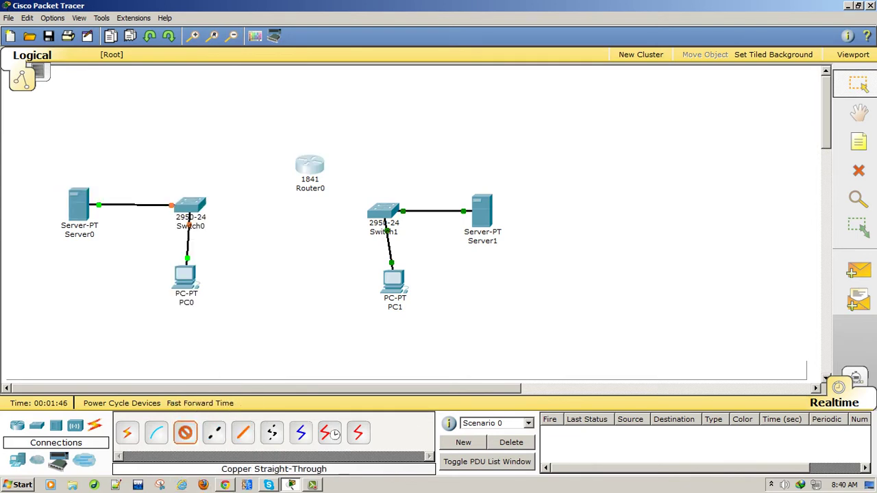
Connect Router0 to FastEthernet0/3 of Switch0 with a copper straight-through cable
{"action": "left_click", "coordinate": [305, 165]}
{"action": "left_click", "coordinate": [321, 174]}
{"action": "left_click", "coordinate": [191, 204]}
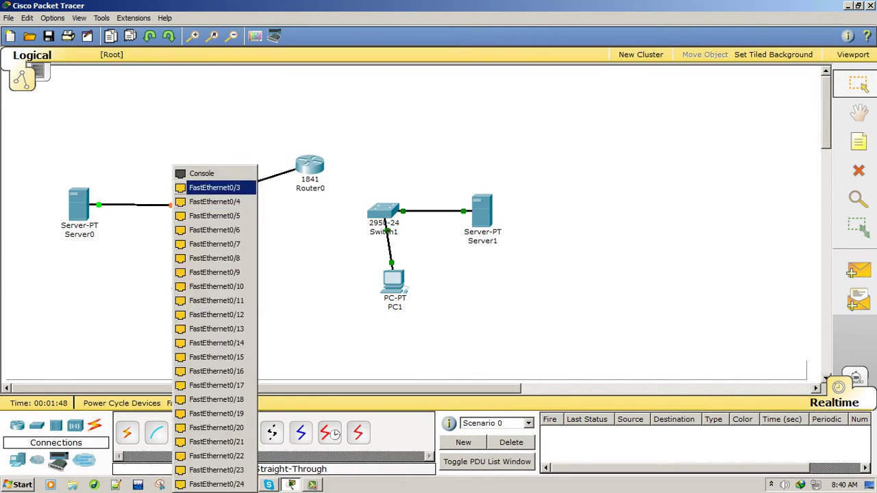
{"action": "left_click", "coordinate": [205, 186]}
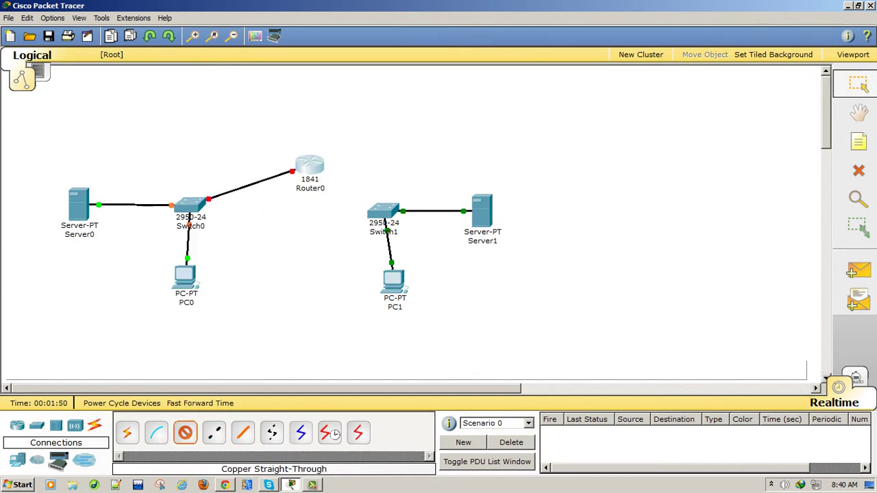
Connect Router0 to FastEthernet0/3 of Switch1 with a copper straight-through cable
{"action": "left_click", "coordinate": [302, 161]}
{"action": "left_click", "coordinate": [327, 176]}
{"action": "left_click", "coordinate": [381, 208]}
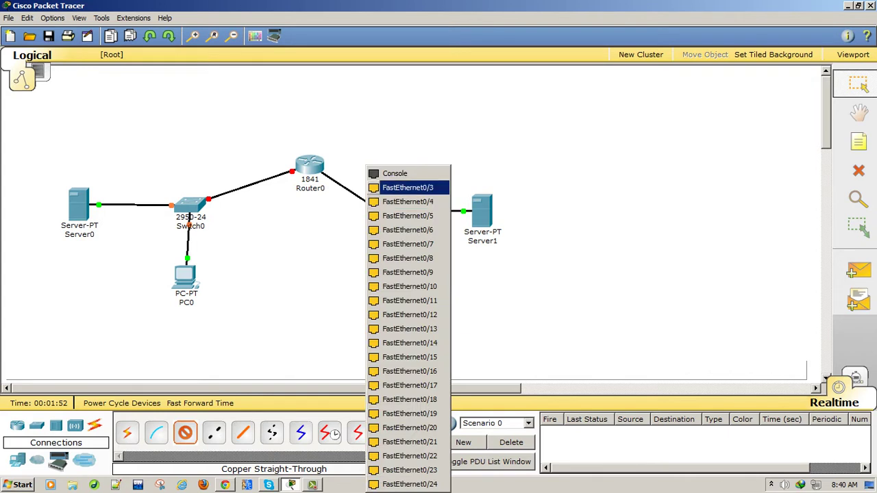
{"action": "left_click", "coordinate": [408, 185]}
Tidy the topology by centring the router above the switches, aligning each PC under its switch and levelling Server0 with Switch0
{"action": "left_click_drag", "start_coordinate": [310, 164], "coordinate": [285, 140]}
{"action": "left_click_drag", "start_coordinate": [184, 276], "coordinate": [191, 291]}
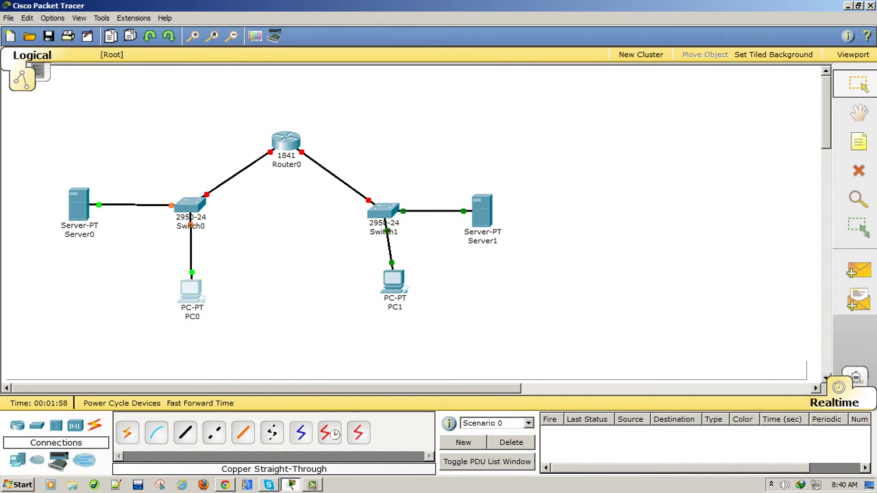
{"action": "left_click_drag", "start_coordinate": [393, 281], "coordinate": [383, 290]}
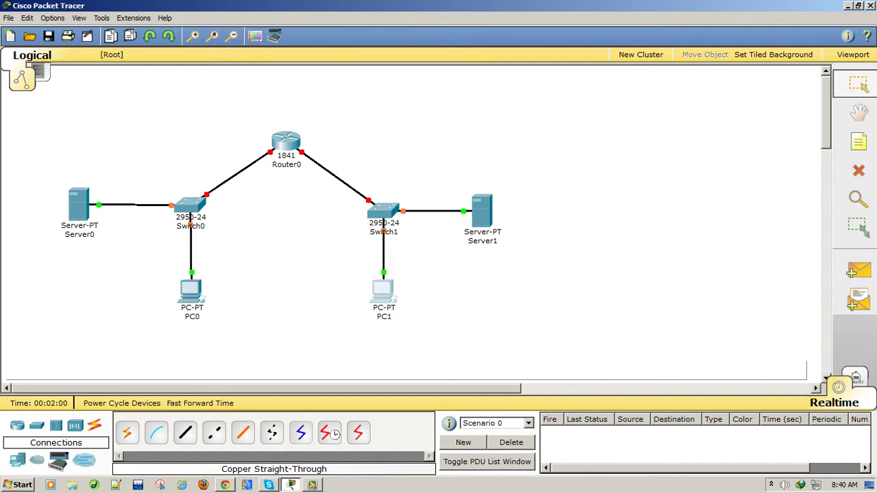
{"action": "left_click_drag", "start_coordinate": [79, 206], "coordinate": [79, 207]}
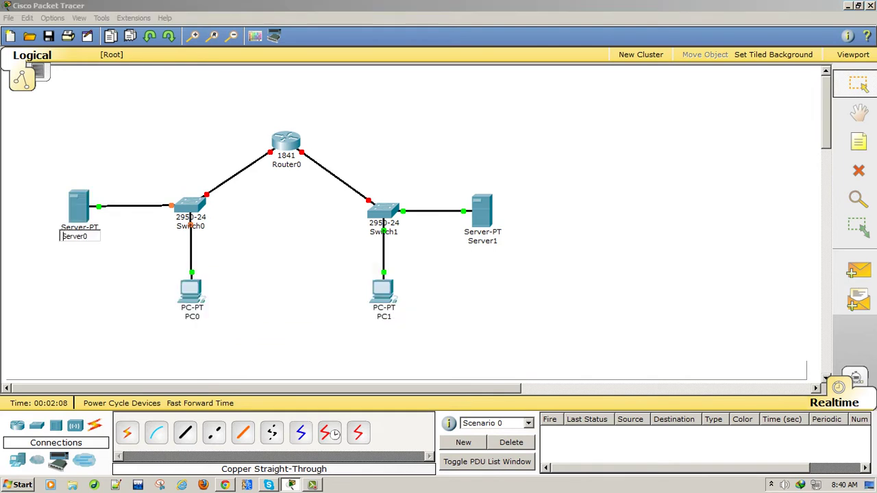
Rename Server0 as gmail and Server1 as yahoo
{"action": "left_click", "coordinate": [76, 235]}
{"action": "type", "text": "gmail"}
{"action": "left_click", "coordinate": [483, 240]}
{"action": "type", "text": "yahoo"}
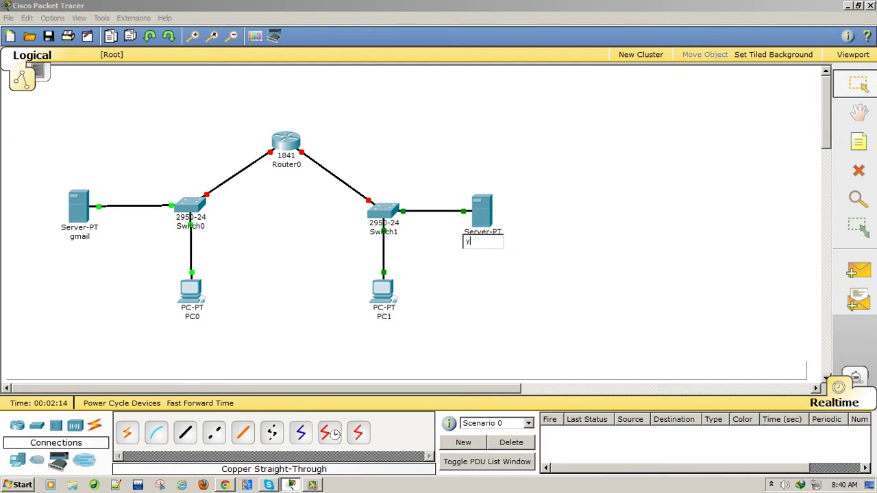
Rename PC0 and PC1 with the first names of their respective users
{"action": "left_click", "coordinate": [191, 316]}
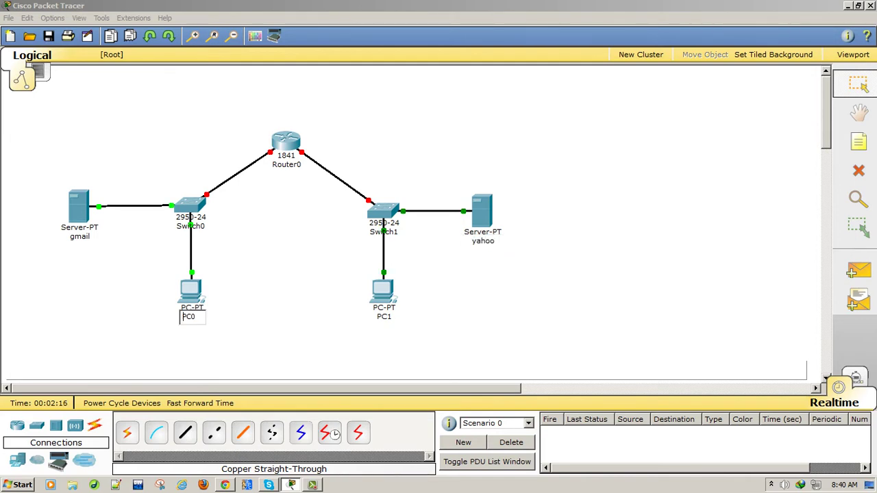
{"action": "type", "text": "linda"}
{"action": "left_click", "coordinate": [384, 316]}
{"action": "key", "text": "BackSpace"}
{"action": "type", "text": "mario"}
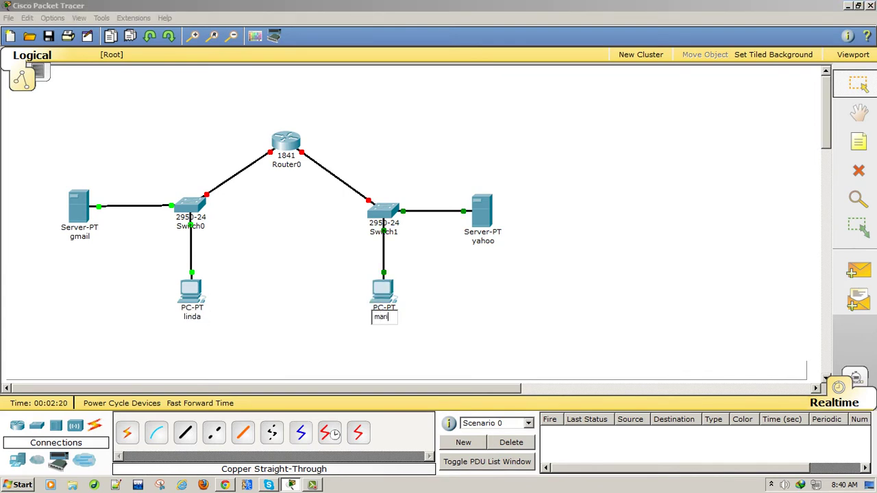
Configure Router0's FastEthernet0/0 with IP address 192.168.2.2 and subnet mask 255.255.255.0, and switch the port on
{"action": "left_click", "coordinate": [285, 142]}
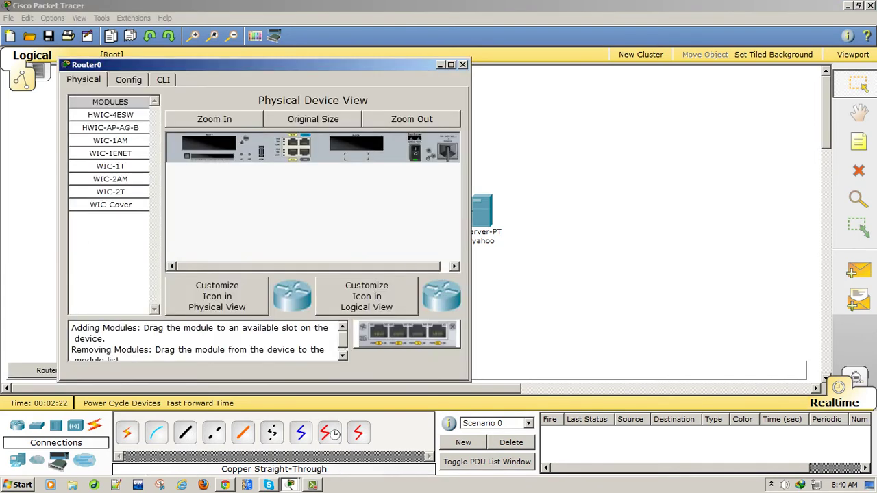
{"action": "left_click", "coordinate": [128, 79]}
{"action": "left_click", "coordinate": [107, 217]}
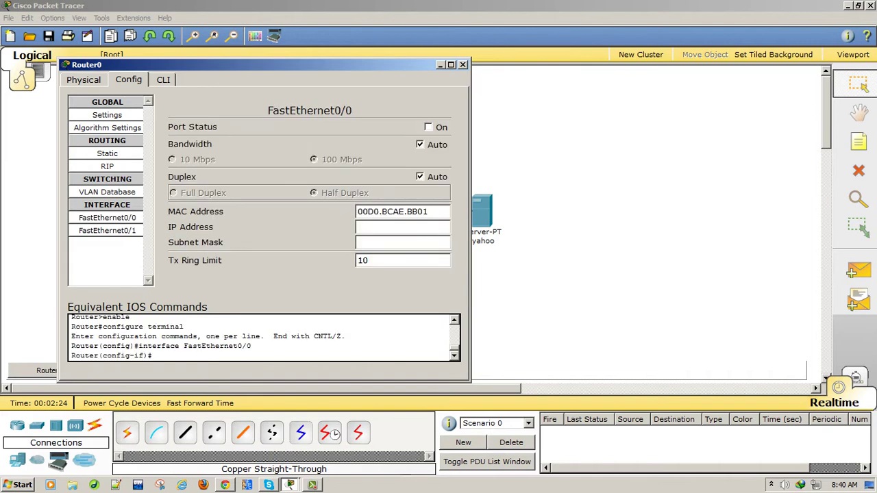
{"action": "type", "text": "192.168.2.2"}
{"action": "left_click", "coordinate": [381, 242]}
{"action": "left_click", "coordinate": [428, 127]}
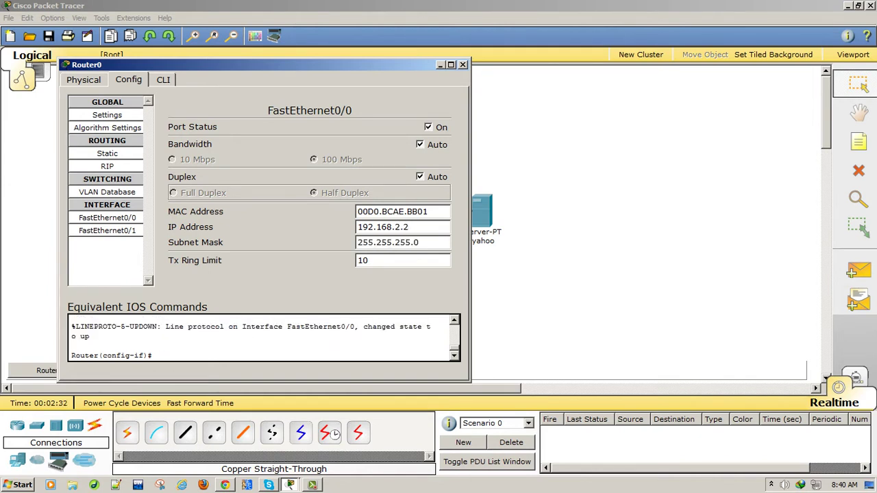
Configure Router0's FastEthernet0/1 with IP address 192.168.1.2 and mask 255.255.255.0, switch the port on and close the router's settings
{"action": "left_click", "coordinate": [107, 230]}
{"action": "type", "text": "1"}
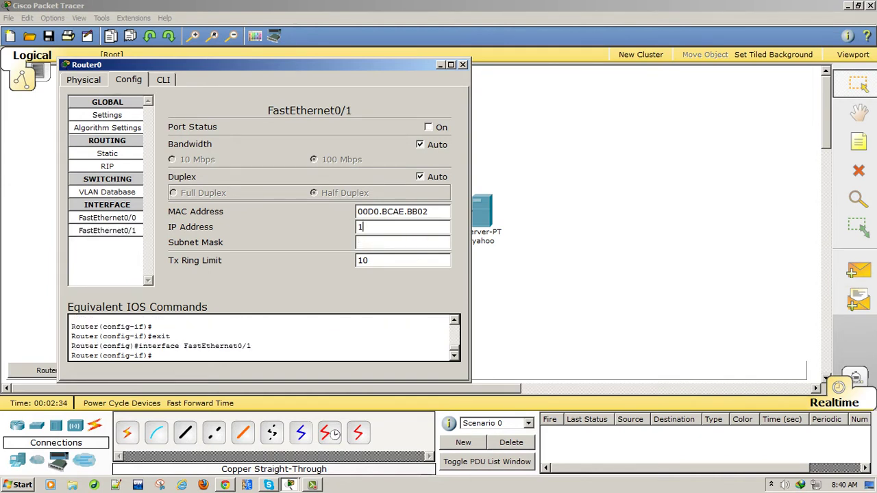
{"action": "type", "text": "92.168.1.2"}
{"action": "key", "text": "Tab"}
{"action": "left_click", "coordinate": [428, 127]}
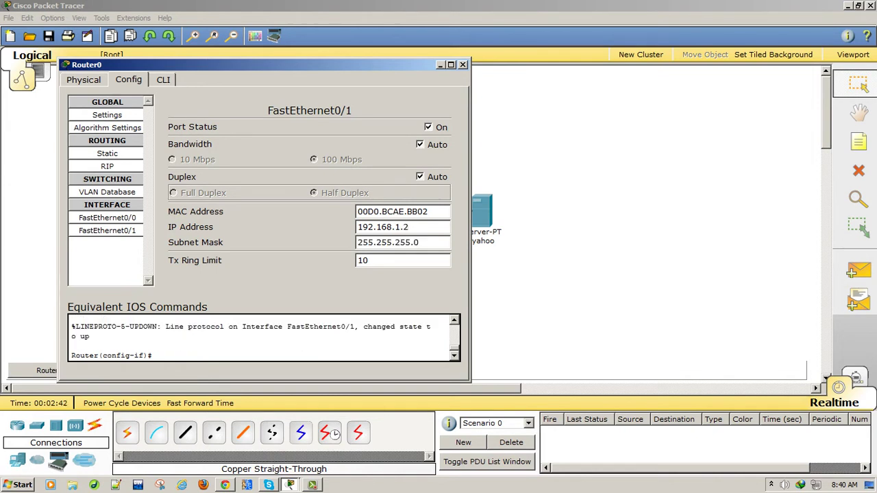
{"action": "key", "text": "alt+F4"}
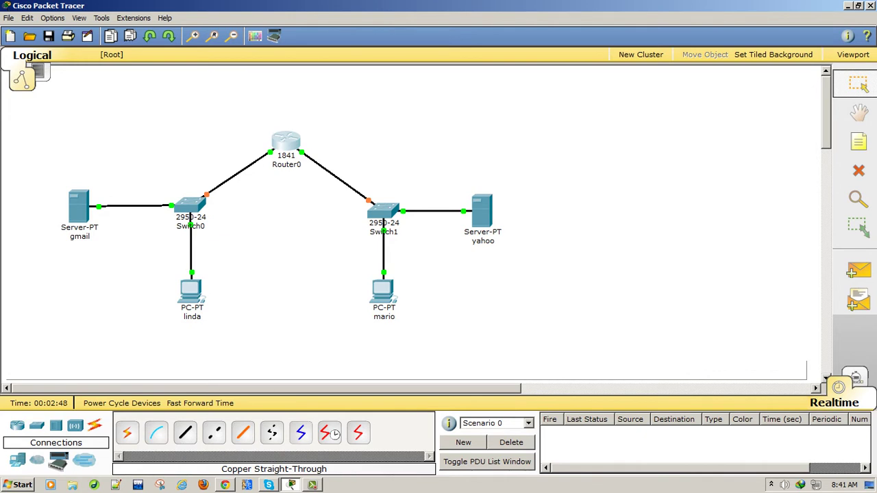
Give the gmail server's FastEthernet interface the static IP address 192.168.2.1 with subnet mask 255.255.255.0
{"action": "left_click", "coordinate": [79, 205]}
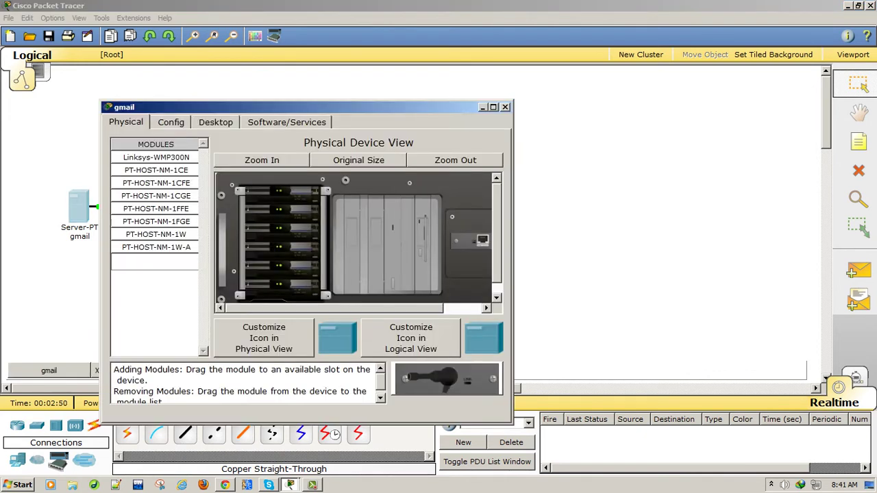
{"action": "left_click_drag", "start_coordinate": [206, 107], "coordinate": [234, 33]}
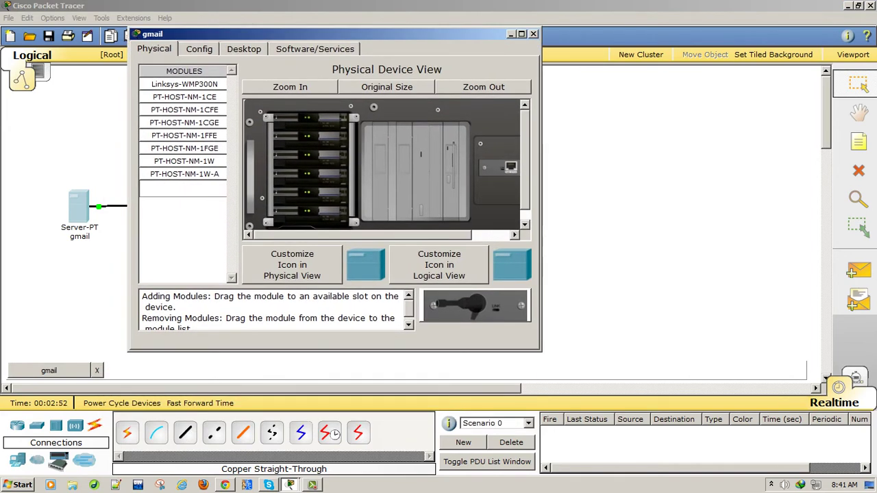
{"action": "left_click", "coordinate": [199, 49]}
{"action": "left_click", "coordinate": [177, 251]}
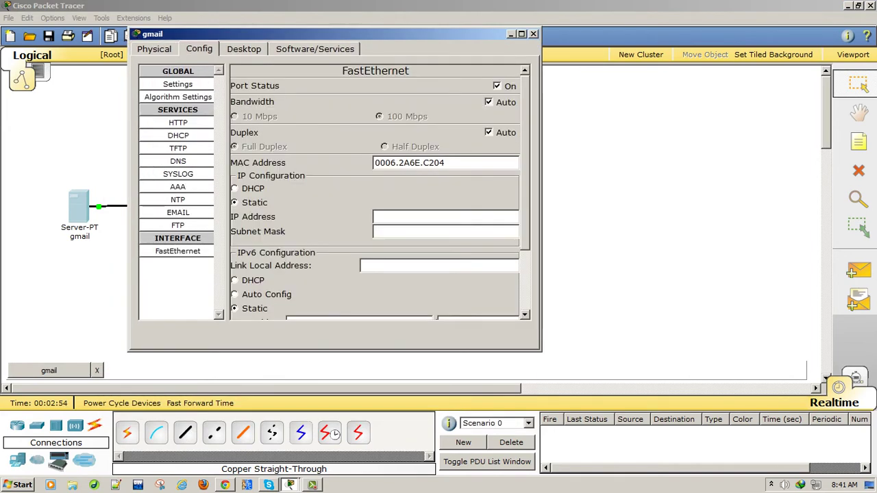
{"action": "type", "text": "192"}
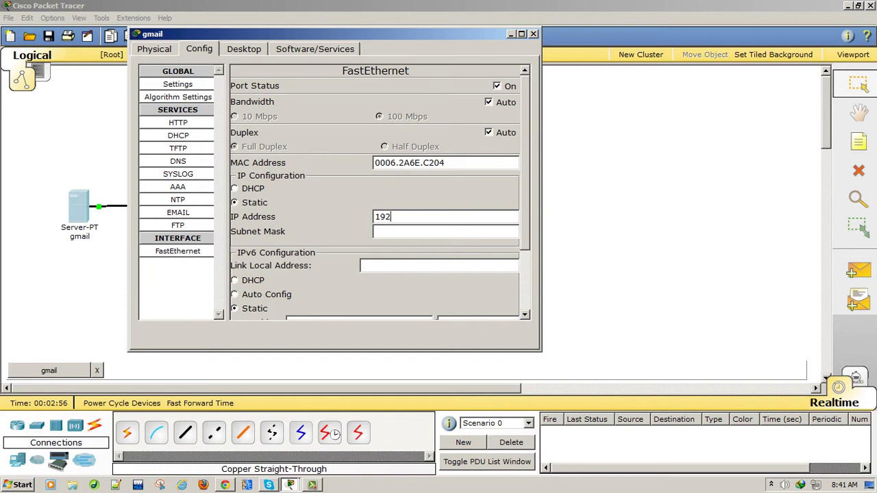
{"action": "type", "text": ".168.2.1"}
{"action": "key", "text": "Tab"}
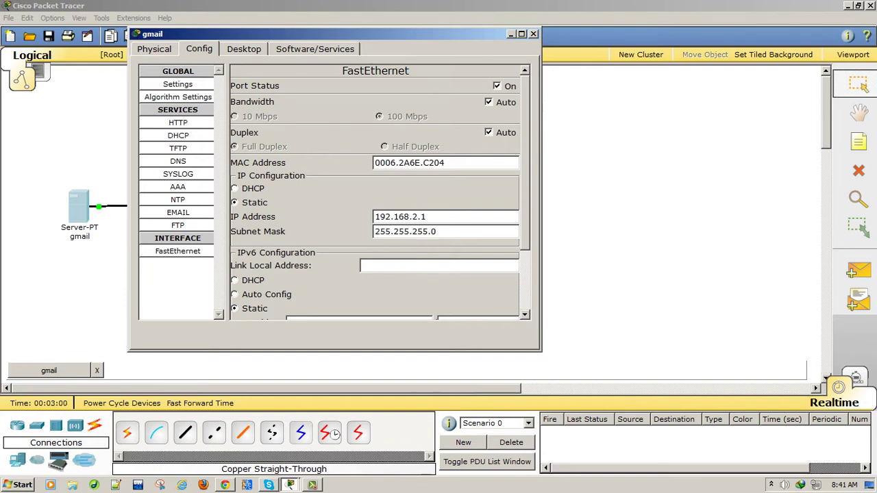
Set the gmail server's email service domain name to gmail.com
{"action": "left_click", "coordinate": [178, 213]}
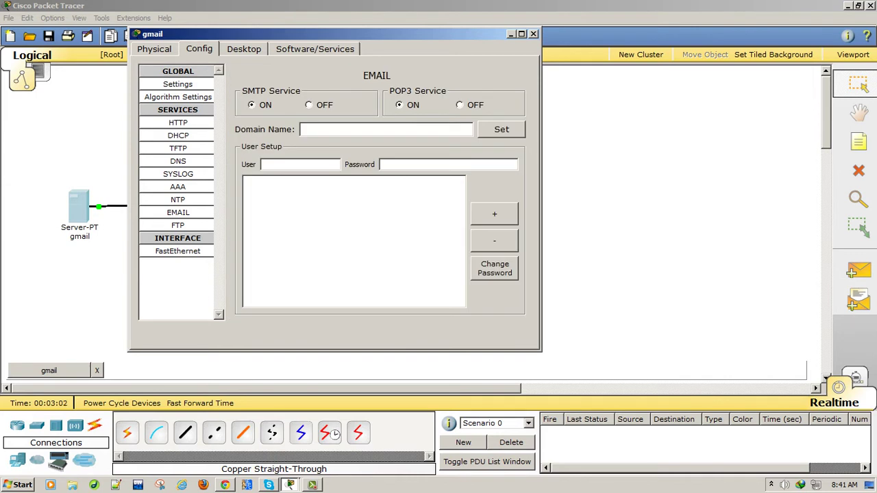
{"action": "type", "text": "gmail.com"}
{"action": "key", "text": "Return"}
Add a mail account on the gmail server with the client user's first name and the account password
{"action": "left_click_drag", "start_coordinate": [152, 34], "coordinate": [321, 58]}
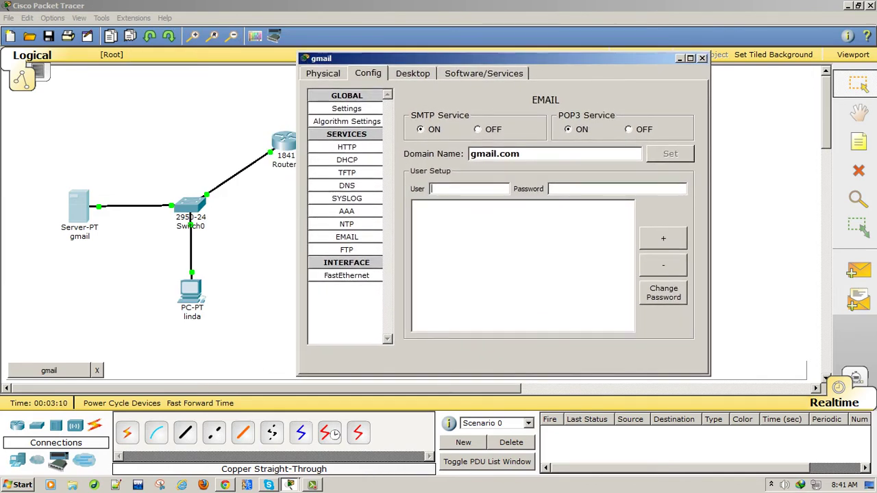
{"action": "type", "text": "linda"}
{"action": "left_click", "coordinate": [551, 189]}
{"action": "type", "text": "123"}
{"action": "left_click", "coordinate": [662, 237]}
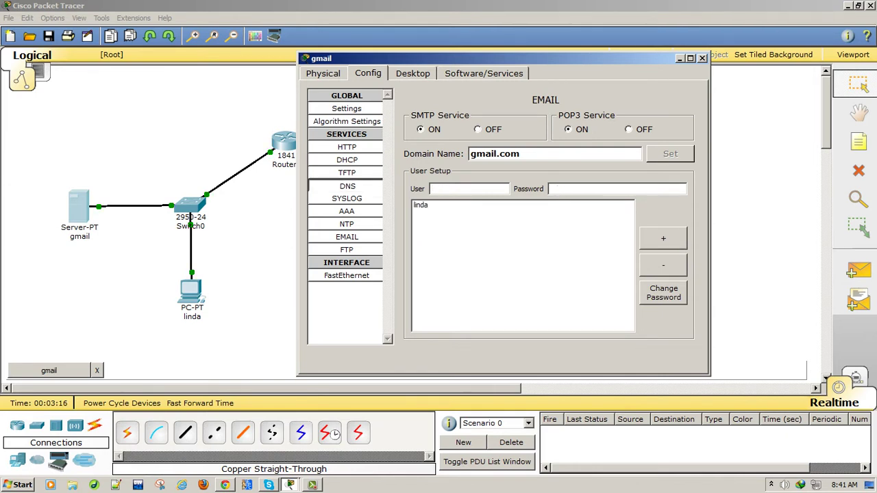
Add a DNS A record on the gmail server that maps gmail.com to 192.168.2.1
{"action": "left_click", "coordinate": [347, 185]}
{"action": "type", "text": "gmail.com"}
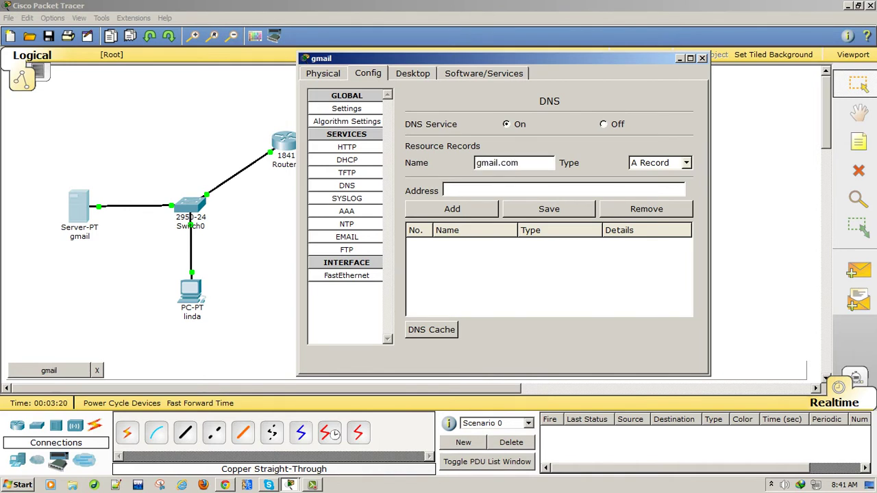
{"action": "left_click", "coordinate": [445, 191]}
{"action": "type", "text": "192.168.2.1"}
{"action": "key", "text": "ctrl+a"}
{"action": "key", "text": "ctrl+c"}
{"action": "left_click", "coordinate": [451, 209]}
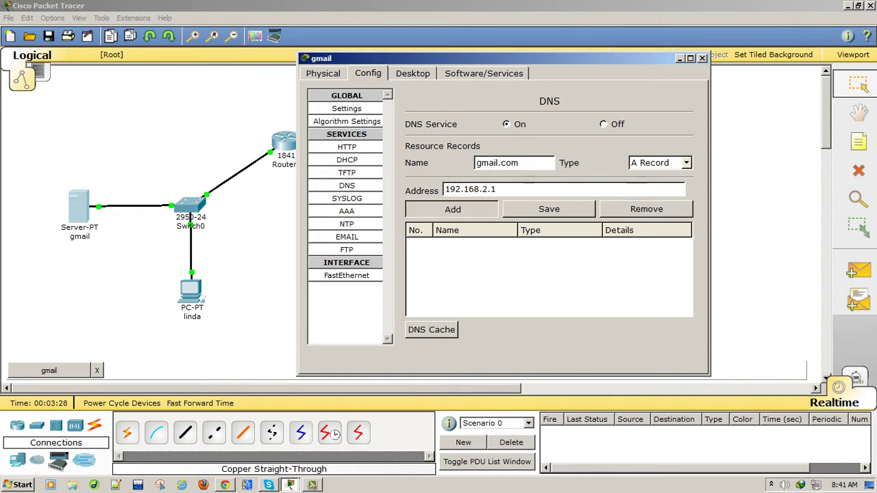
Add a second DNS A record on the gmail server that maps yahoo.com to 192.168.1.1
{"action": "type", "text": "yahoo.com"}
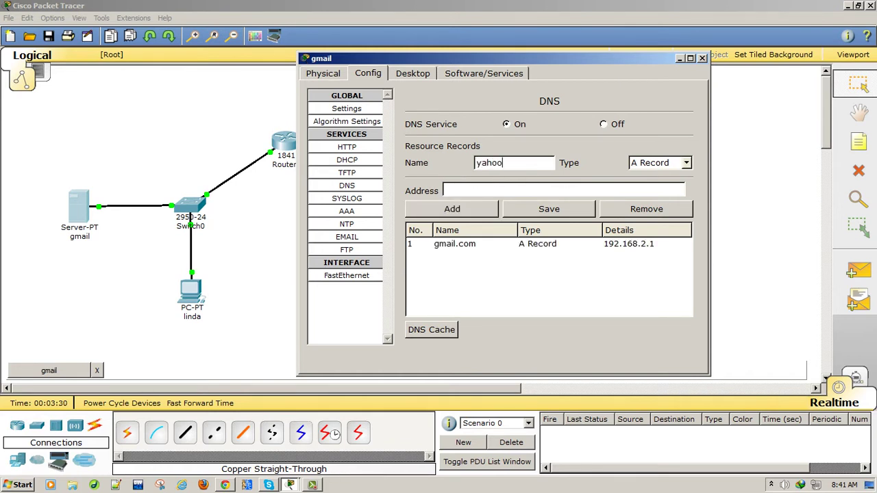
{"action": "key", "text": "Tab"}
{"action": "key", "text": "ctrl+v"}
{"action": "key", "text": "BackSpace"}
{"action": "key", "text": "BackSpace"}
{"action": "key", "text": "BackSpace"}
{"action": "type", "text": "1.1"}
{"action": "key", "text": "Return"}
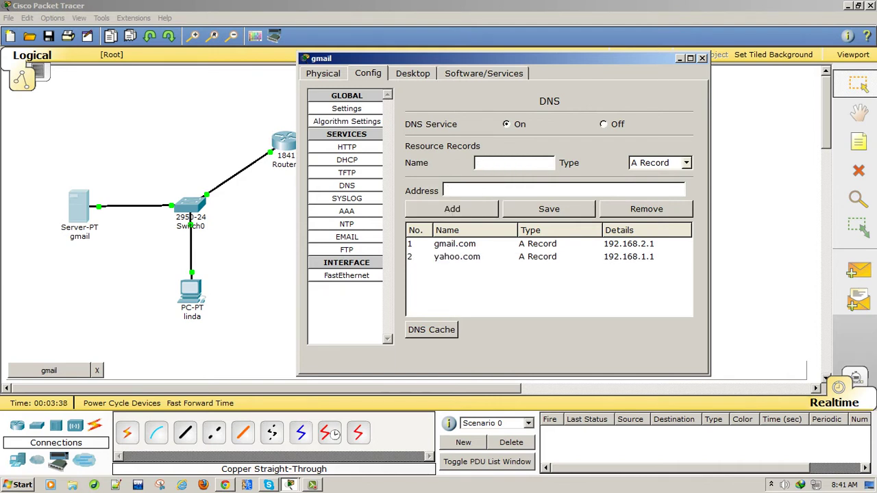
Save the gmail server's DHCP pool with default gateway 192.168.2.2, DNS server 192.168.2.1 and start IP address 192.168.2.3
{"action": "left_click", "coordinate": [413, 73]}
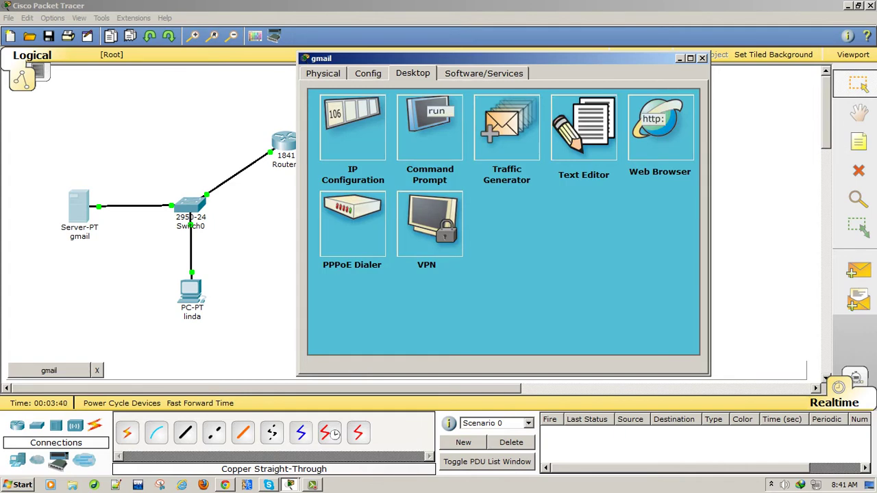
{"action": "left_click", "coordinate": [368, 74]}
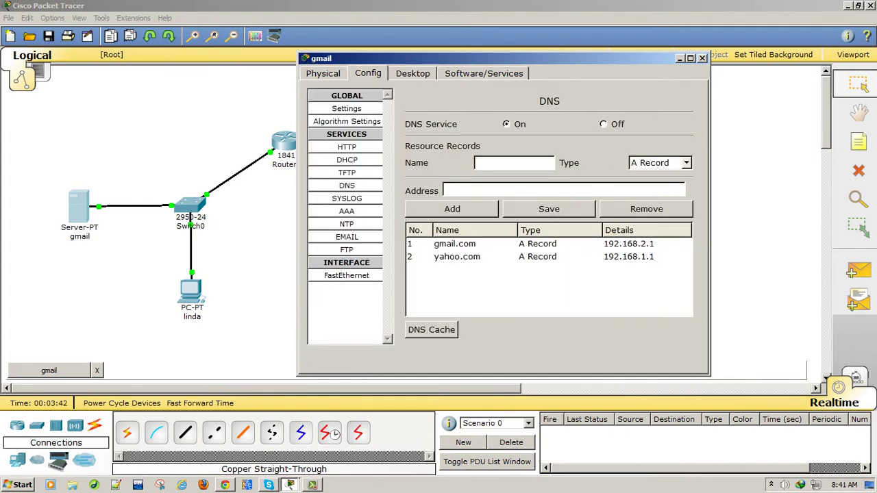
{"action": "left_click", "coordinate": [347, 160]}
{"action": "left_click_drag", "start_coordinate": [512, 164], "coordinate": [482, 164]}
{"action": "key", "text": "BackSpace"}
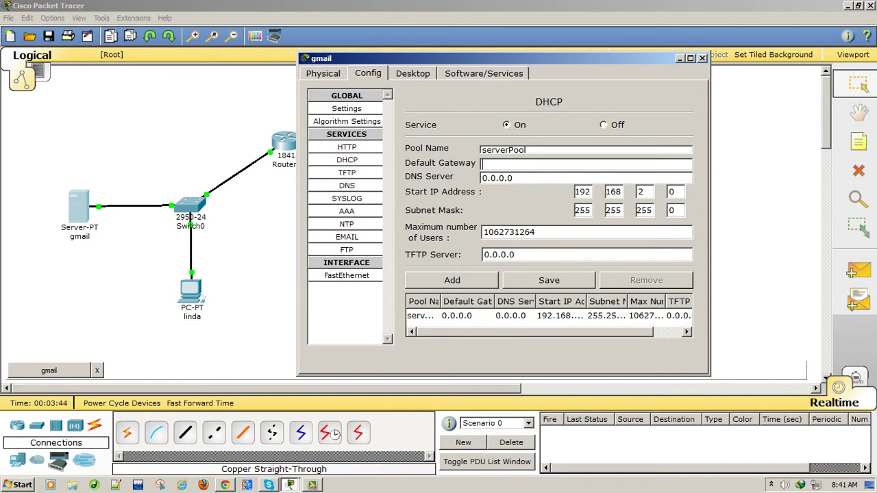
{"action": "type", "text": "192.168.2.1"}
{"action": "key", "text": "BackSpace"}
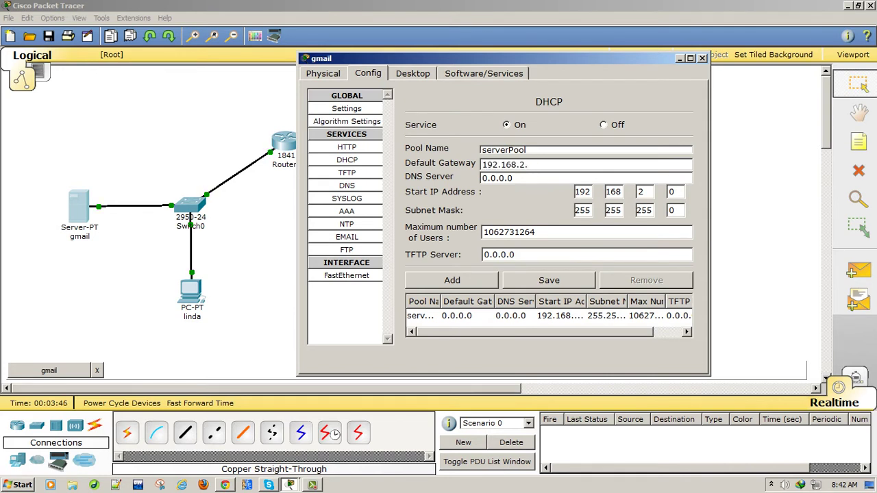
{"action": "type", "text": "2"}
{"action": "key", "text": "Tab"}
{"action": "key", "text": "BackSpace"}
{"action": "key", "text": "ctrl+v"}
{"action": "double_click", "coordinate": [671, 191]}
{"action": "type", "text": "3"}
{"action": "left_click", "coordinate": [549, 280]}
Set the gmail server's own default gateway to 192.168.2.2 and DNS server to 192.168.2.1, and close its settings
{"action": "left_click", "coordinate": [413, 73]}
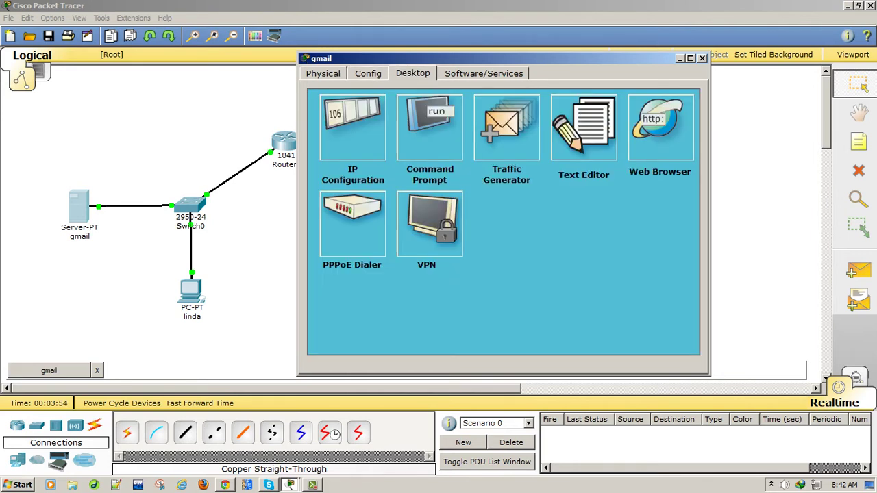
{"action": "left_click", "coordinate": [353, 124]}
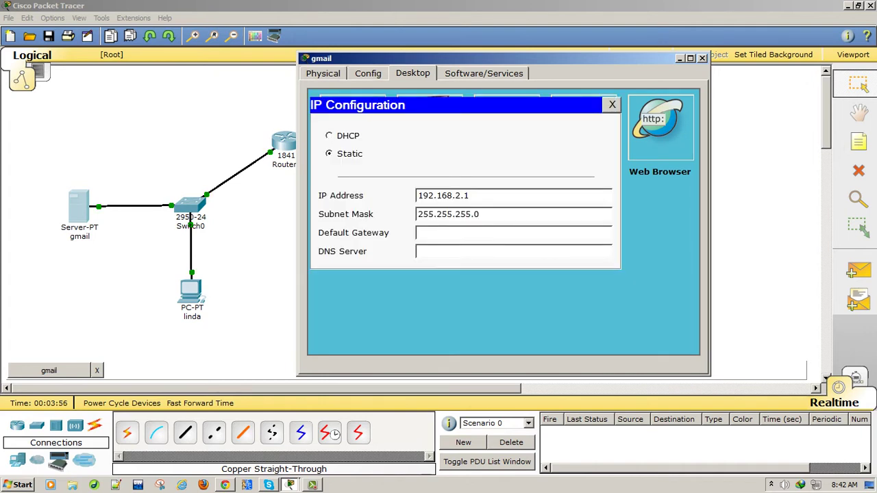
{"action": "left_click", "coordinate": [425, 232]}
{"action": "key", "text": "ctrl+v"}
{"action": "left_click", "coordinate": [425, 251]}
{"action": "key", "text": "ctrl+v"}
{"action": "key", "text": "BackSpace"}
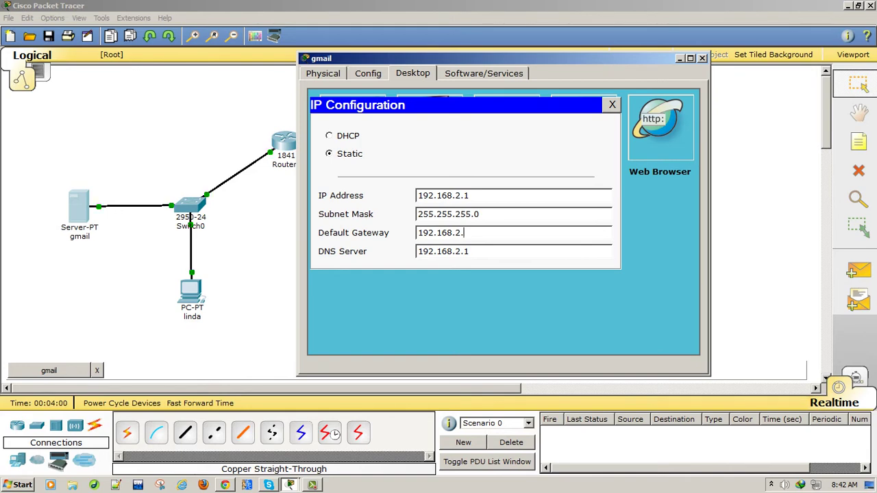
{"action": "type", "text": "2"}
{"action": "key", "text": "Escape"}
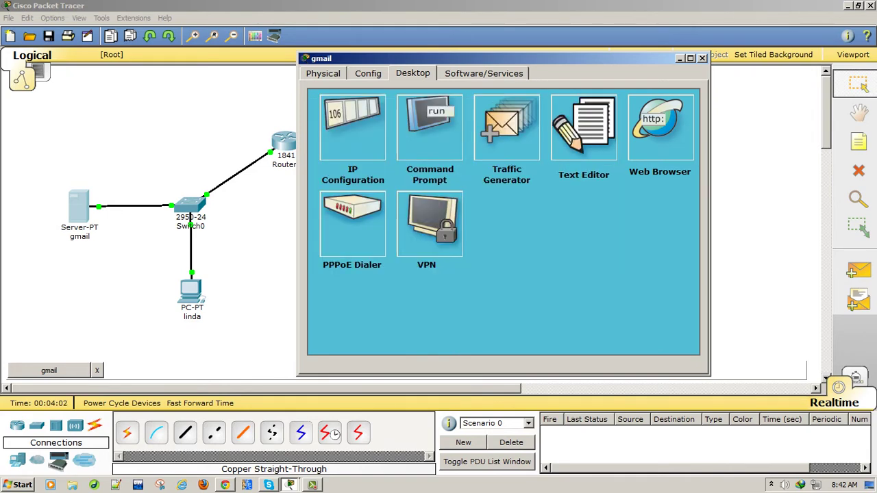
{"action": "left_click", "coordinate": [702, 58]}
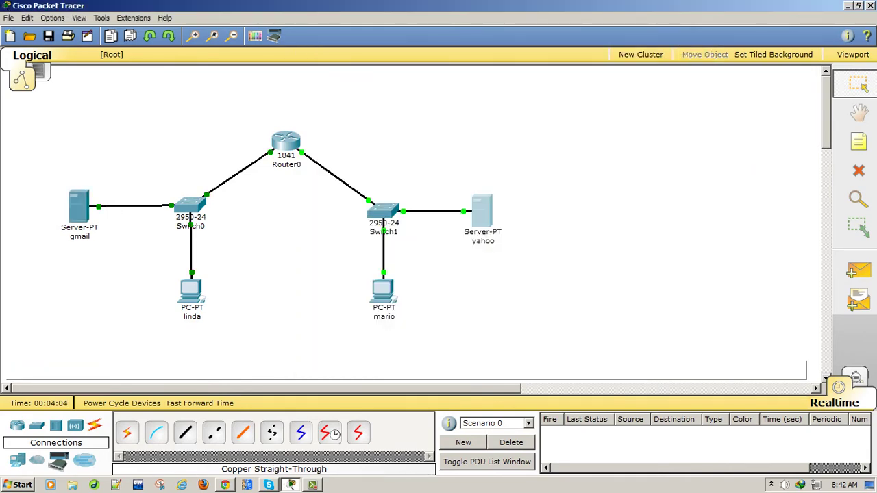
Give the yahoo server's FastEthernet interface the static IP address 192.168.1.1 with subnet mask 255.255.255.0
{"action": "left_click", "coordinate": [482, 211]}
{"action": "left_click", "coordinate": [128, 79]}
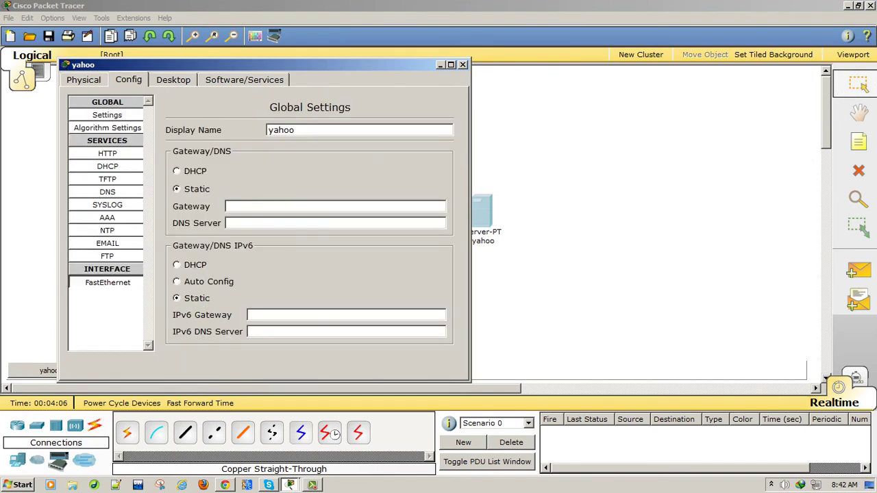
{"action": "left_click", "coordinate": [107, 282]}
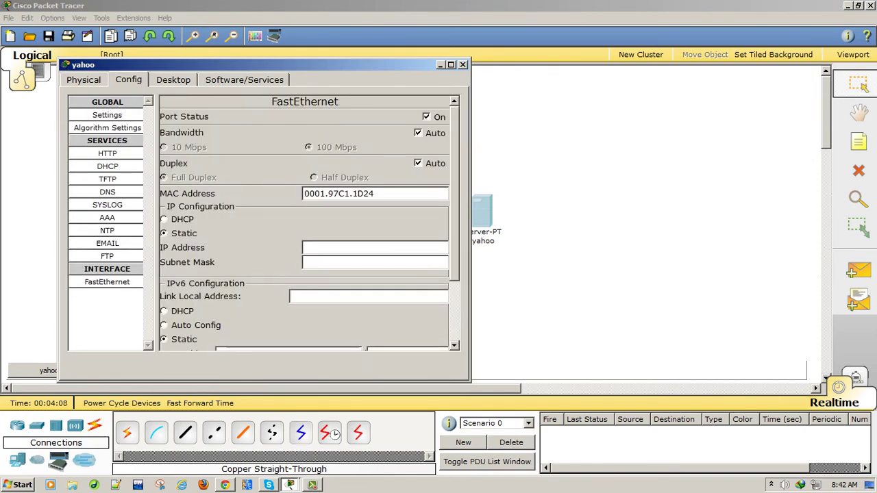
{"action": "type", "text": "192.168.1.1"}
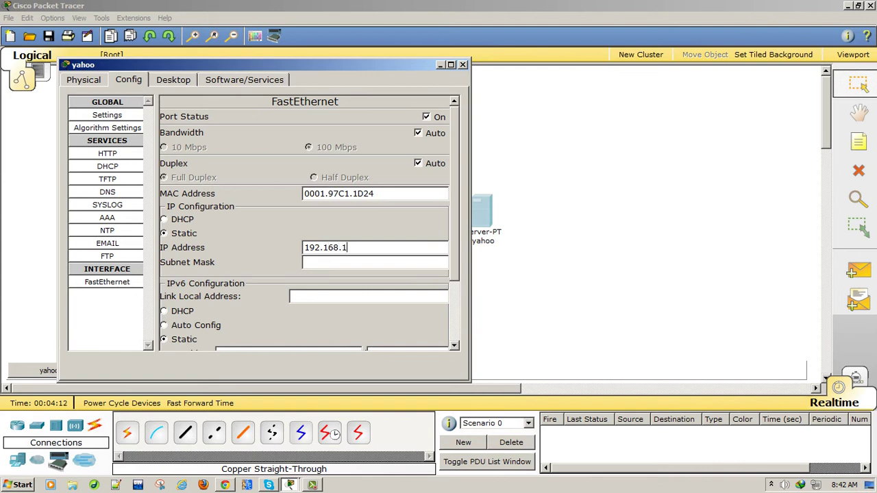
{"action": "left_click", "coordinate": [320, 262]}
Set the yahoo server's email service domain name to yahoo.com
{"action": "left_click", "coordinate": [107, 243]}
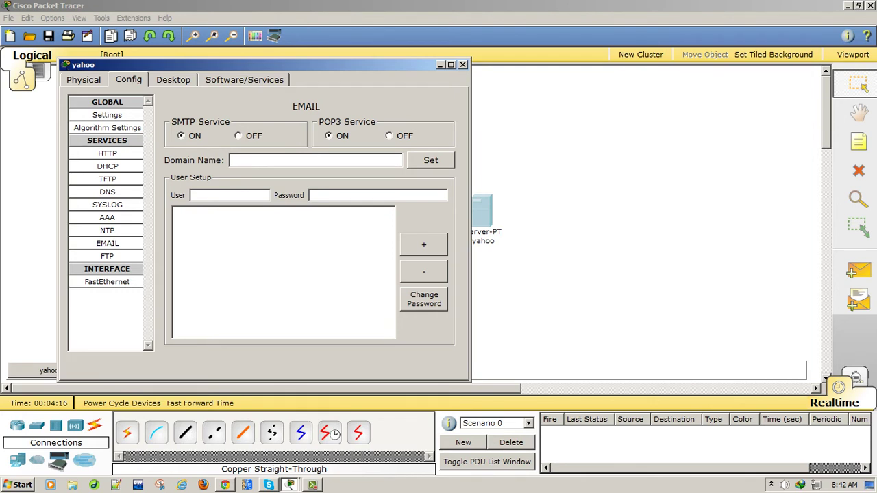
{"action": "left_click_drag", "start_coordinate": [206, 65], "coordinate": [183, 61]}
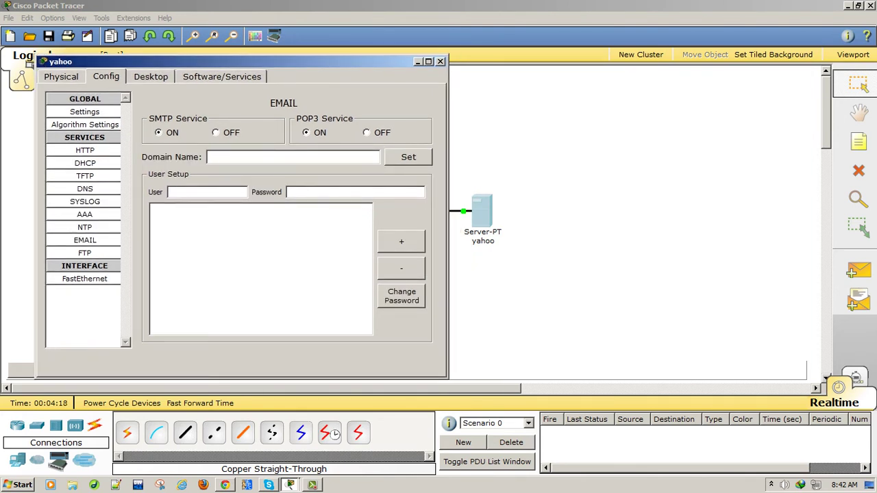
{"action": "type", "text": "yahoo.com"}
{"action": "key", "text": "Return"}
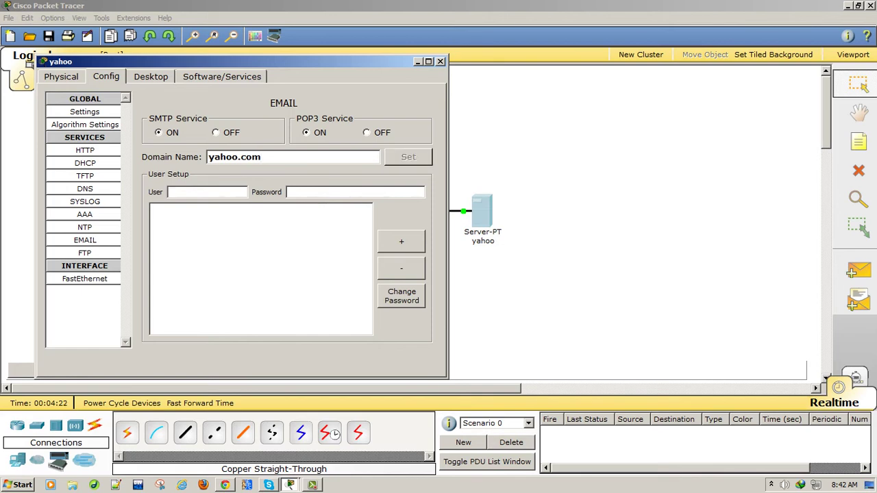
Add a mail account on the yahoo server with the client user's first name and the account password
{"action": "left_click_drag", "start_coordinate": [206, 61], "coordinate": [171, 60]}
{"action": "left_click_drag", "start_coordinate": [342, 108], "coordinate": [578, 50]}
{"action": "type", "text": "mario"}
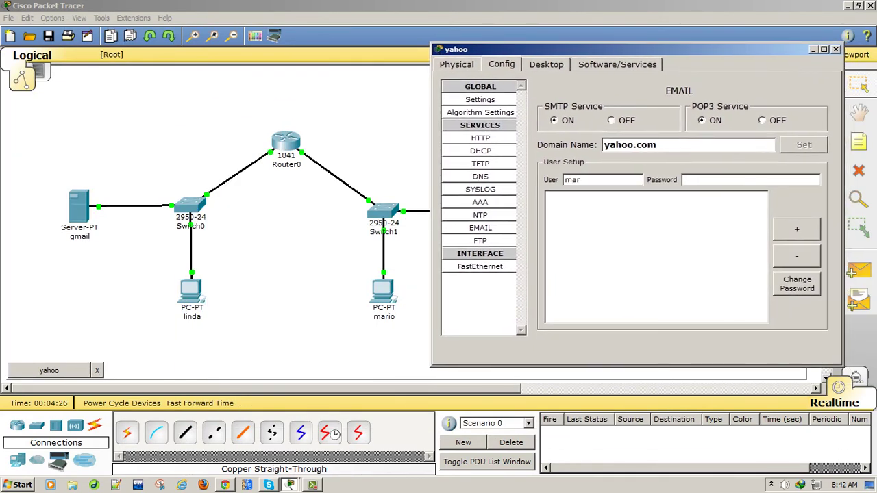
{"action": "left_click", "coordinate": [685, 180]}
{"action": "type", "text": "123"}
{"action": "left_click", "coordinate": [797, 230]}
Add a DNS A record on the yahoo server that maps yahoo.com to 192.168.1.1
{"action": "left_click", "coordinate": [480, 176]}
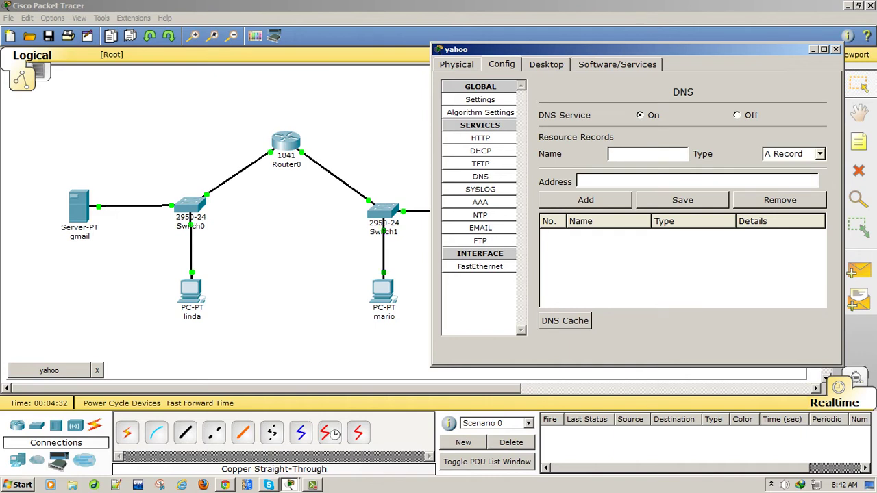
{"action": "left_click", "coordinate": [647, 154]}
{"action": "type", "text": "yahoo.com"}
{"action": "left_click", "coordinate": [579, 181]}
{"action": "type", "text": "192.168"}
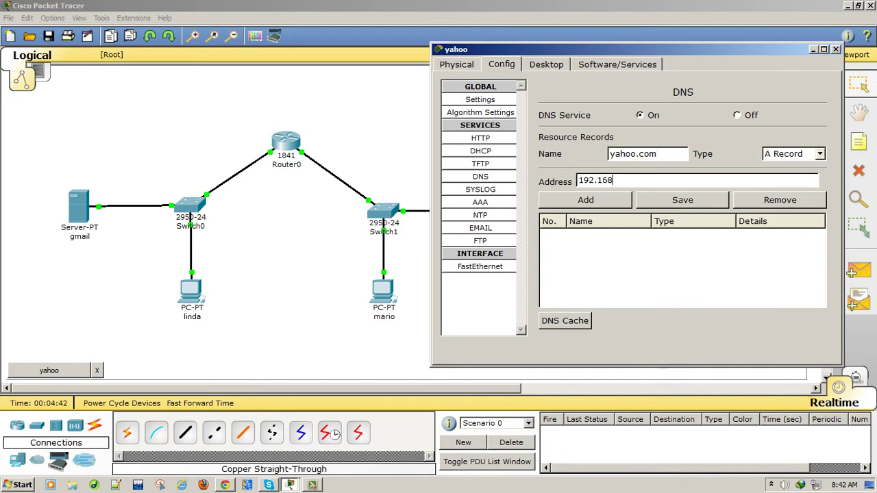
{"action": "type", "text": ".1.1"}
{"action": "key", "text": "Return"}
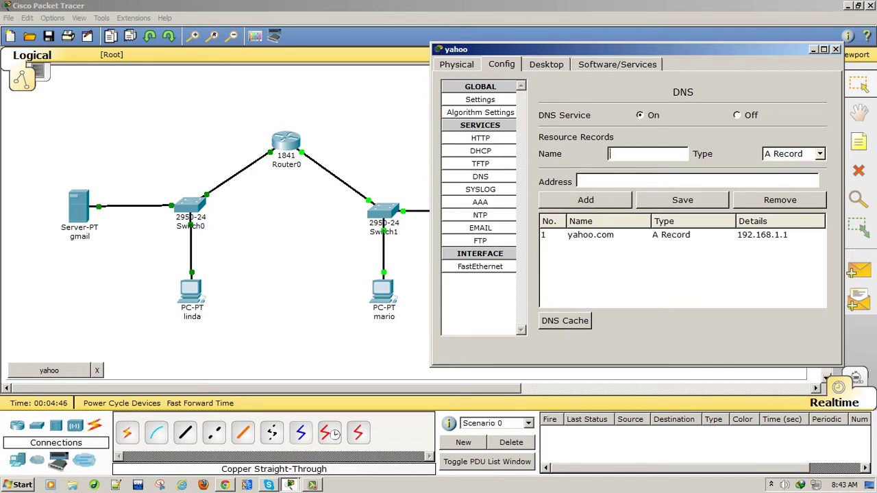
Add a second DNS A record on the yahoo server that maps gmail.com to 192.168.2.1
{"action": "type", "text": "gmail.com"}
{"action": "left_click", "coordinate": [685, 181]}
{"action": "type", "text": "1"}
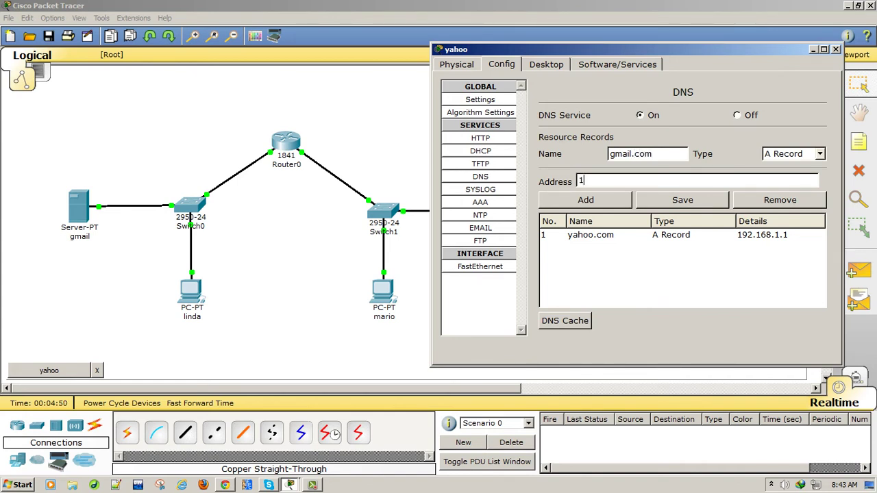
{"action": "type", "text": "92.168.2.1"}
{"action": "key", "text": "Return"}
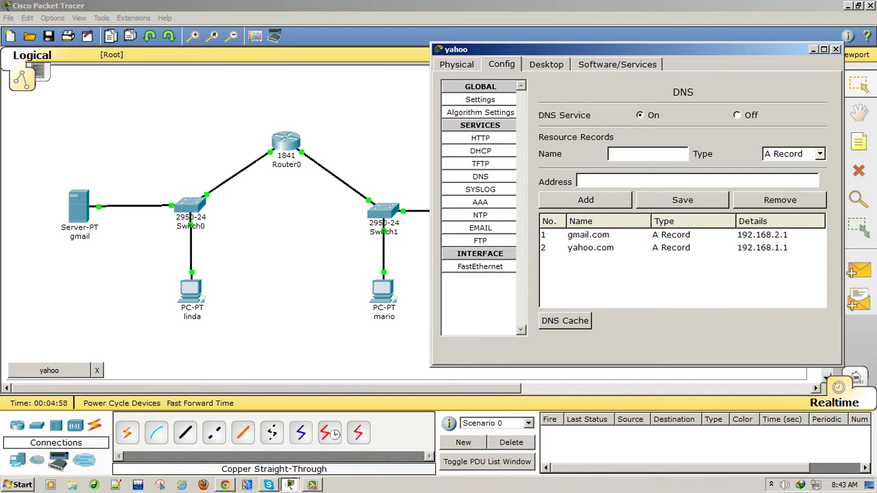
Save the yahoo server's DHCP pool with default gateway 192.168.1.2, DNS server 192.168.1.1 and start IP address 192.168.1.3
{"action": "left_click", "coordinate": [480, 151]}
{"action": "key", "text": "Tab"}
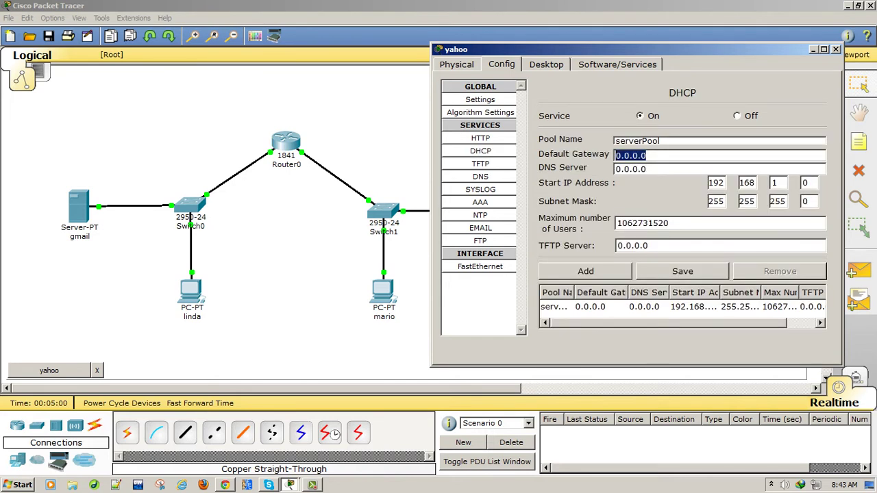
{"action": "type", "text": "192.168.1.2"}
{"action": "key", "text": "Tab"}
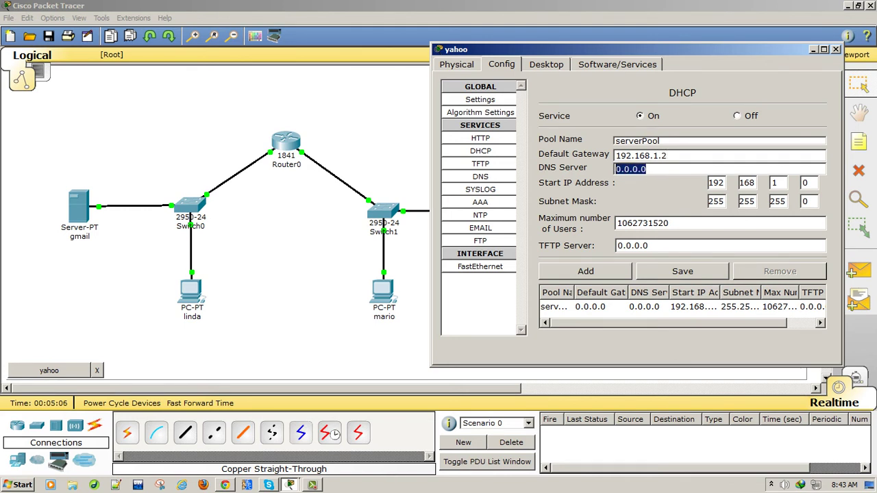
{"action": "key", "text": "BackSpace"}
{"action": "key", "text": "shift+Tab"}
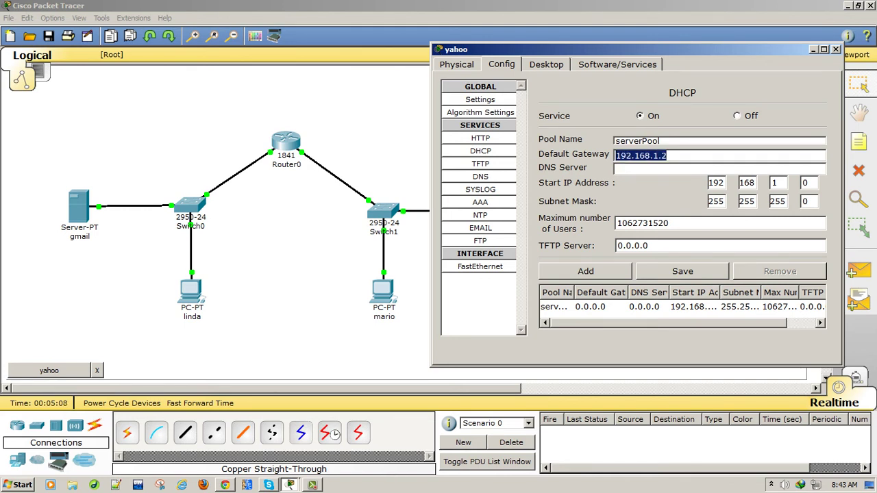
{"action": "key", "text": "Tab"}
{"action": "type", "text": "192.168.1."}
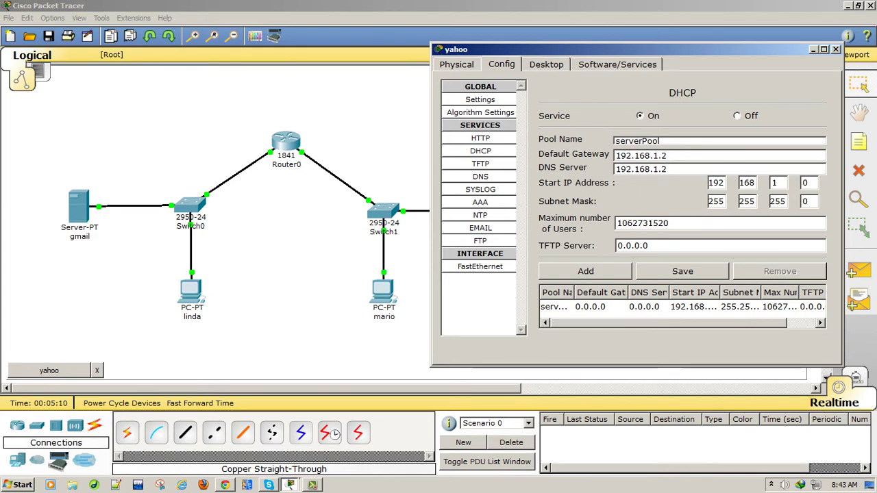
{"action": "type", "text": "1"}
{"action": "left_click", "coordinate": [804, 182]}
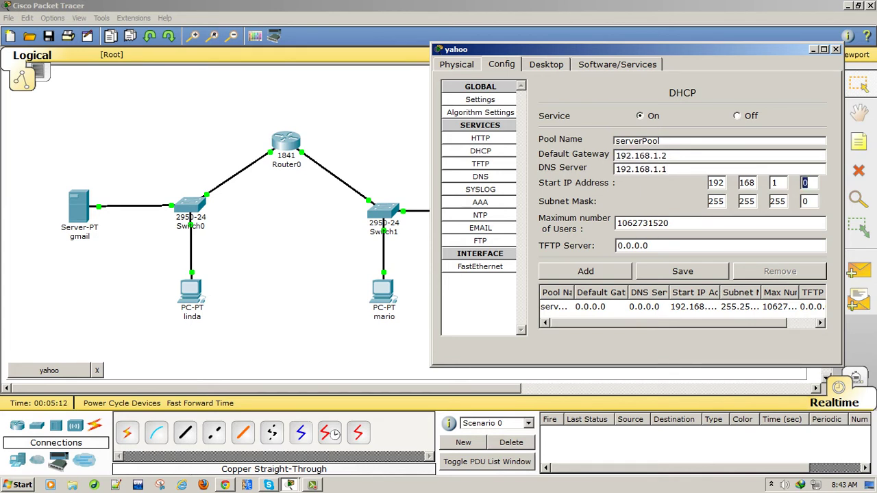
{"action": "type", "text": "3"}
{"action": "left_click", "coordinate": [682, 272]}
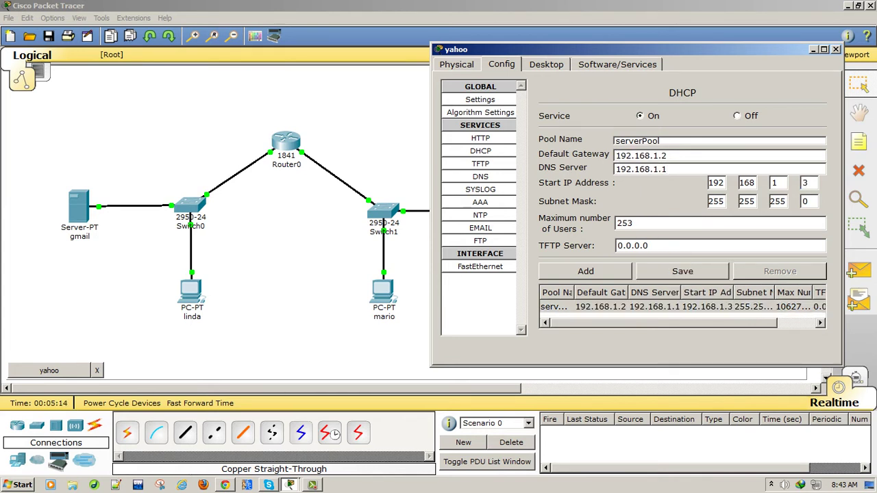
Set the yahoo server's static default gateway to 192.168.1.2 and its DNS server to 192.168.1.1
{"action": "left_click", "coordinate": [546, 64]}
{"action": "left_click", "coordinate": [486, 120]}
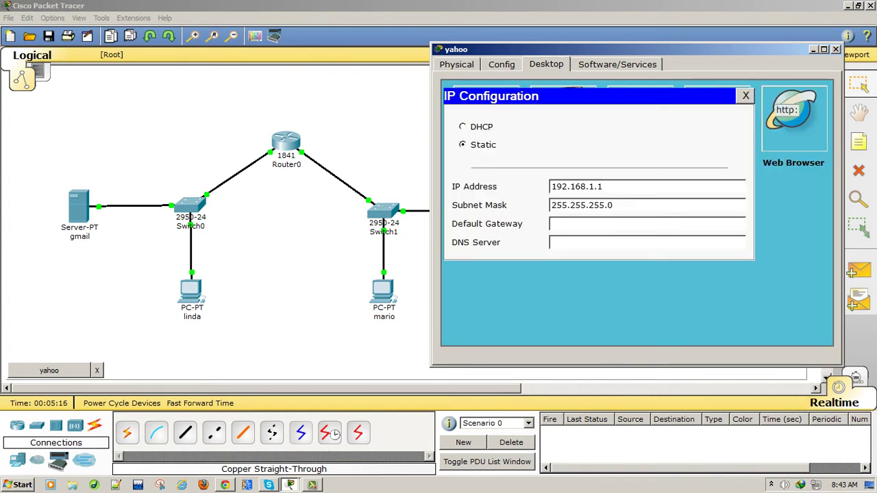
{"action": "left_click_drag", "start_coordinate": [603, 187], "coordinate": [550, 187]}
{"action": "key", "text": "ctrl+c"}
{"action": "left_click", "coordinate": [617, 223]}
{"action": "key", "text": "ctrl+v"}
{"action": "left_click", "coordinate": [616, 241]}
{"action": "key", "text": "ctrl+v"}
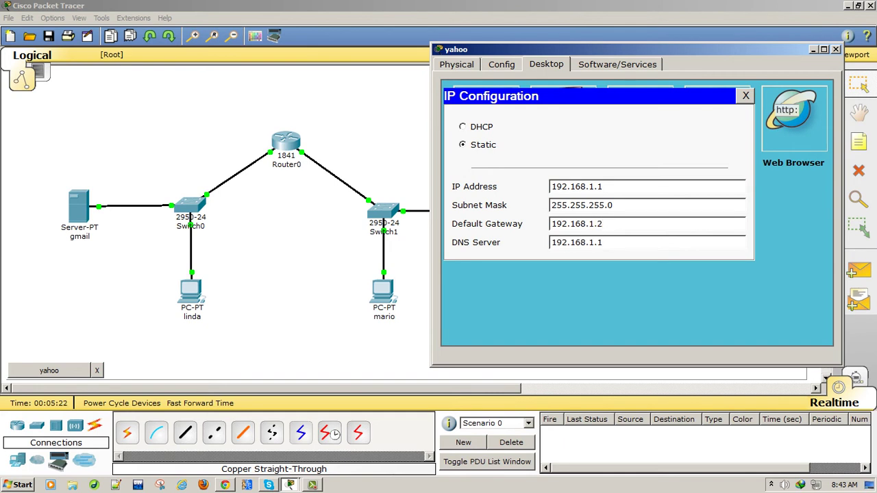
{"action": "left_click", "coordinate": [745, 95]}
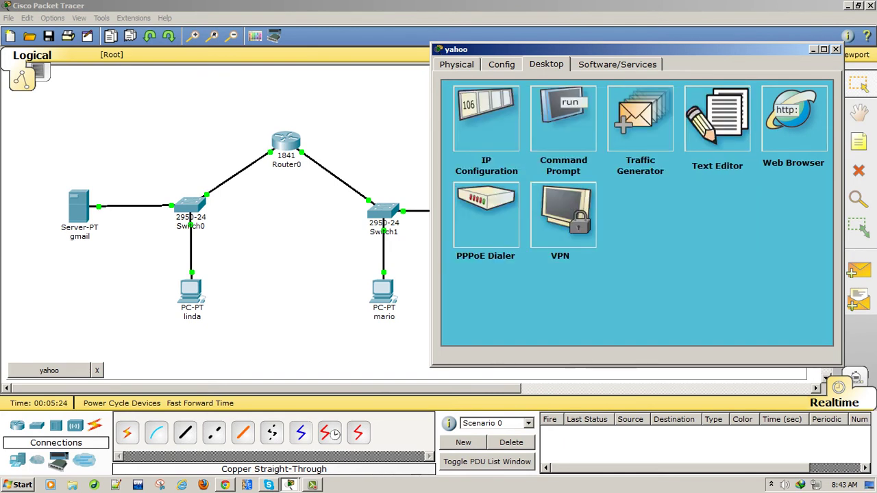
{"action": "left_click", "coordinate": [835, 49]}
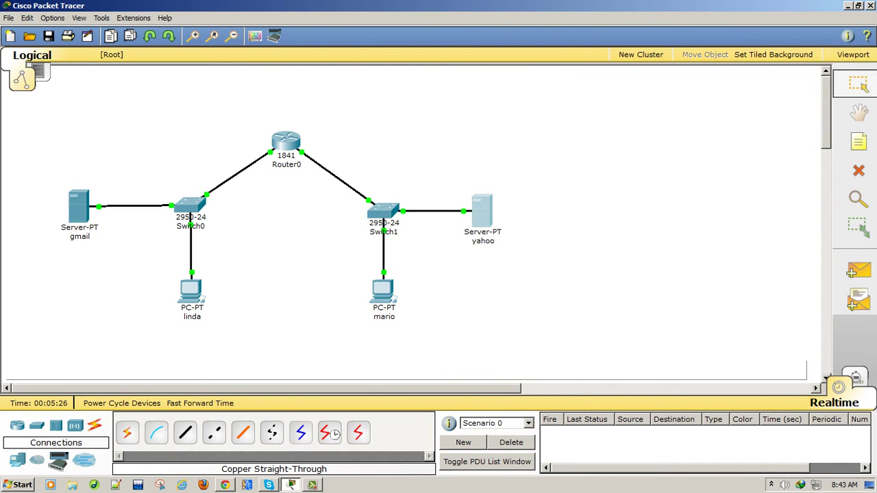
Assign the PC on Switch0 the static IP address 192.168.2.10 with subnet mask 255.255.255.0
{"action": "left_click", "coordinate": [191, 291]}
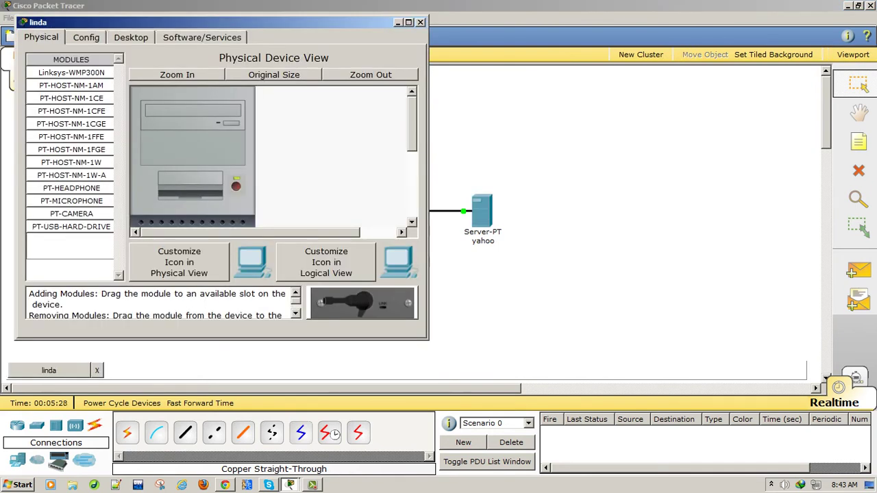
{"action": "left_click", "coordinate": [86, 37]}
{"action": "left_click", "coordinate": [131, 37]}
{"action": "left_click", "coordinate": [70, 93]}
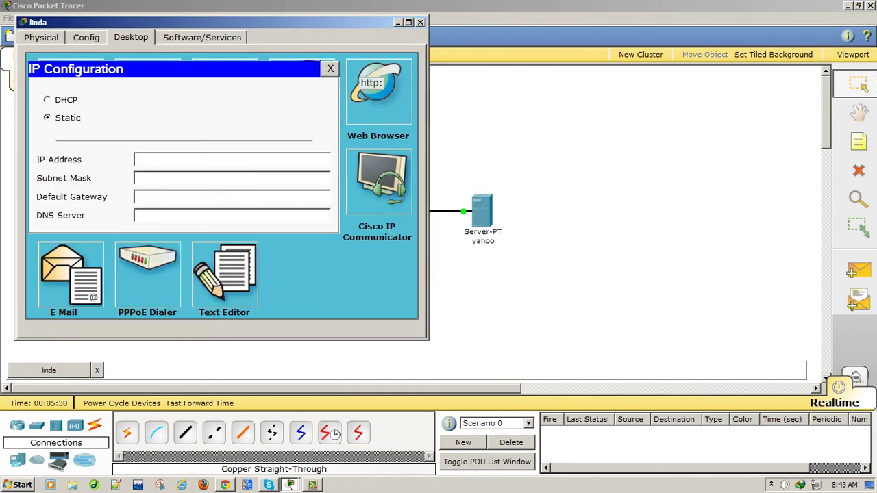
{"action": "type", "text": "192.168.2.10"}
{"action": "key", "text": "ctrl+a"}
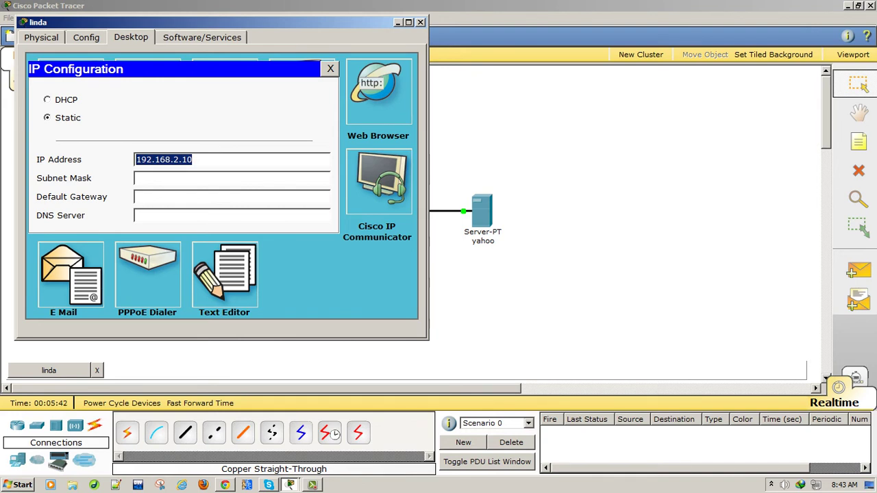
{"action": "left_click", "coordinate": [189, 178]}
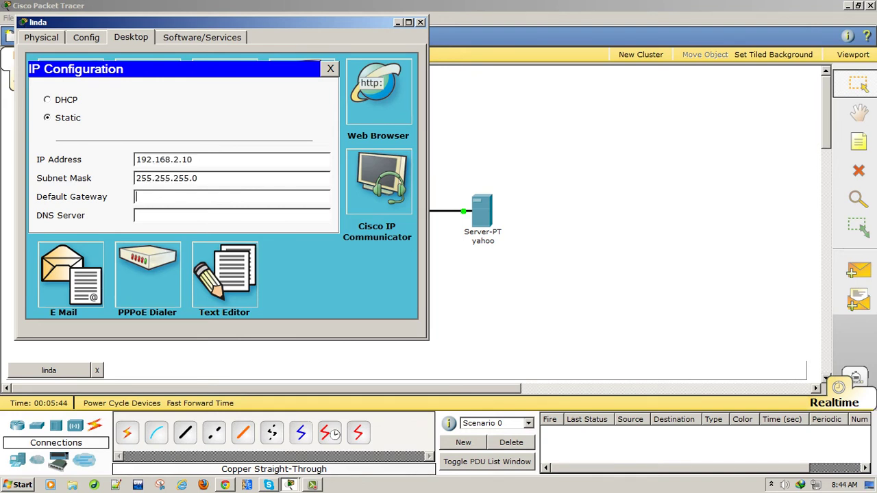
Set the Switch0 PC's default gateway to 192.168.2.2 and its DNS server to 192.168.2.1
{"action": "key", "text": "ctrl+v"}
{"action": "key", "text": "ctrl+v"}
{"action": "key", "text": "BackSpace"}
{"action": "key", "text": "BackSpace"}
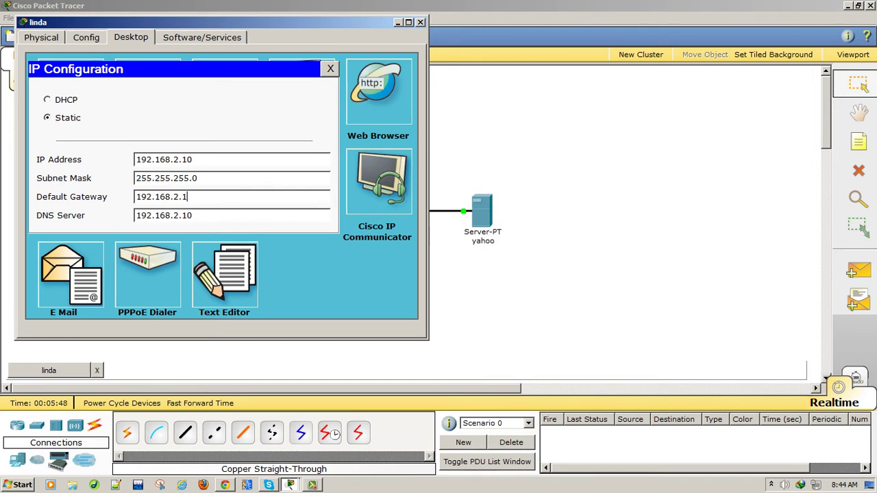
{"action": "type", "text": "2"}
{"action": "key", "text": "Tab"}
{"action": "key", "text": "BackSpace"}
{"action": "key", "text": "Escape"}
Enter the client user's name and gmail.com email address in the Switch0 PC's mail configuration
{"action": "left_click", "coordinate": [70, 274]}
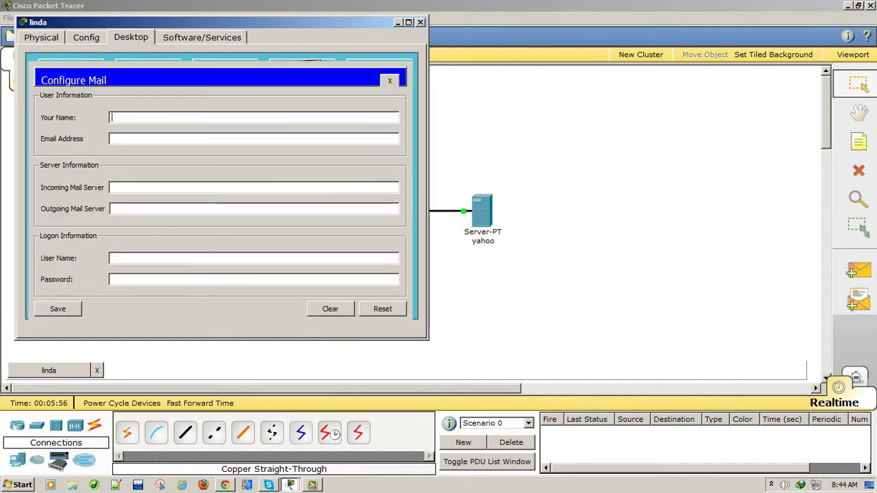
{"action": "type", "text": "linda"}
{"action": "type", "text": "linda@"}
{"action": "type", "text": "gmail.com"}
Set both the incoming and outgoing mail servers of the Switch0 PC to gmail.com
{"action": "key", "text": "ctrl+shift+Left"}
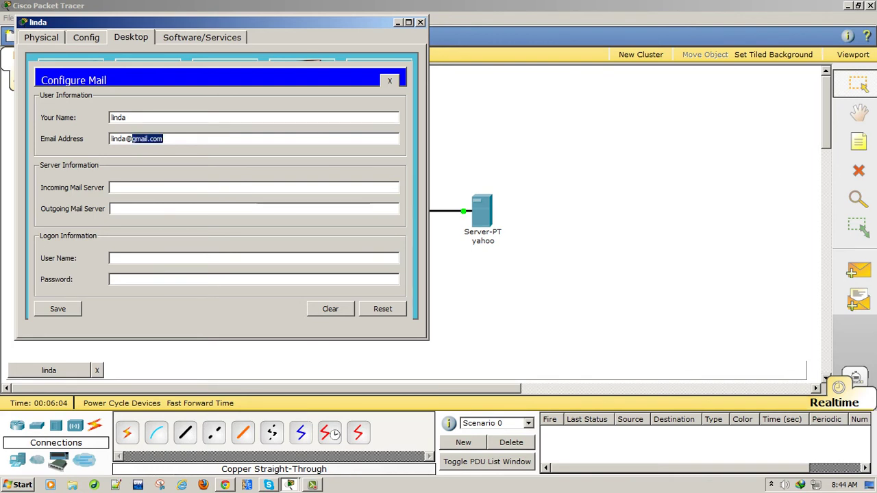
{"action": "left_click", "coordinate": [113, 187]}
{"action": "key", "text": "ctrl+v"}
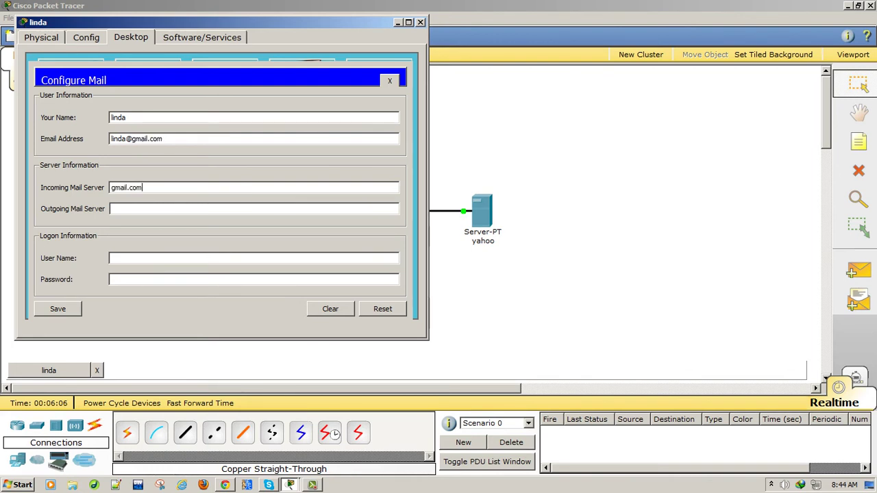
{"action": "key", "text": "Tab"}
{"action": "key", "text": "ctrl+v"}
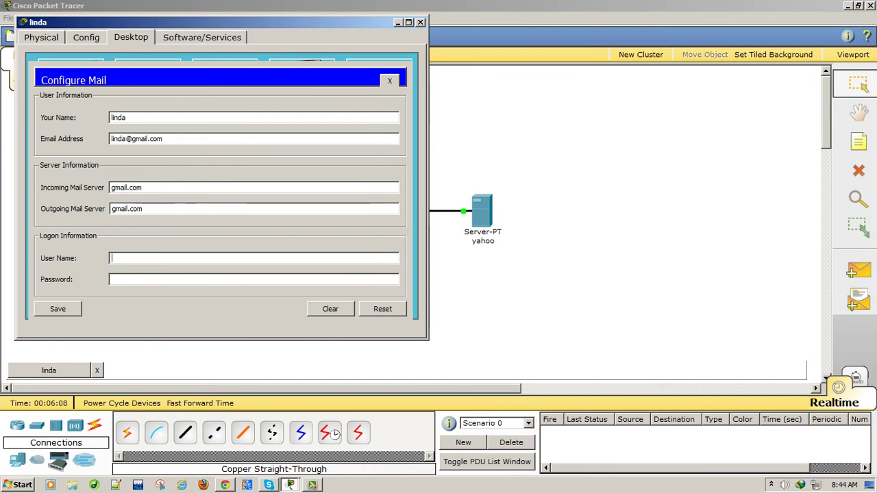
Enter the mail user name and account password for the Switch0 PC and save its mail configuration
{"action": "left_click", "coordinate": [113, 257]}
{"action": "type", "text": "linda"}
{"action": "key", "text": "Tab"}
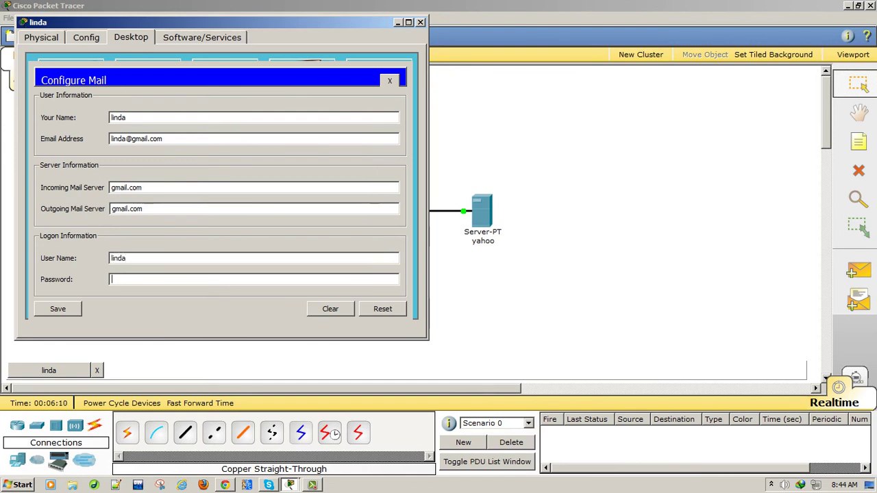
{"action": "type", "text": "123"}
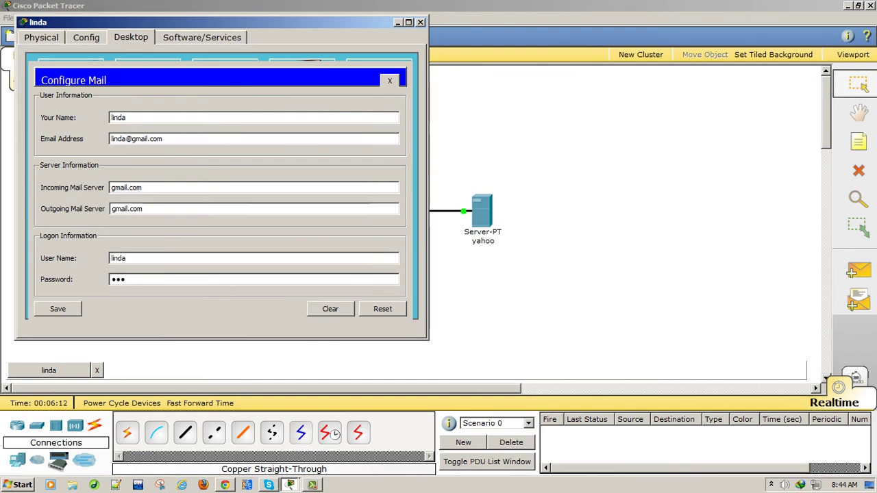
{"action": "key", "text": "Return"}
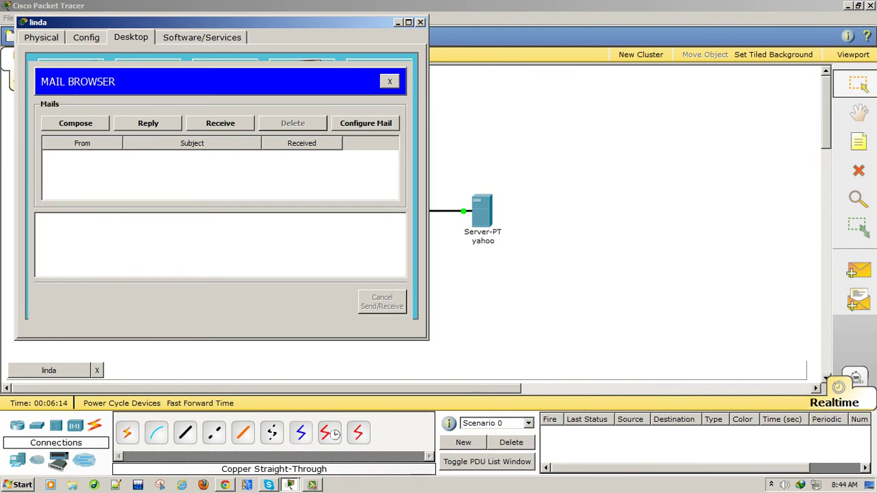
{"action": "left_click", "coordinate": [397, 22]}
Assign the PC on Switch1 the static IP address 192.168.1.10 with subnet mask 255.255.255.0
{"action": "left_click", "coordinate": [382, 291]}
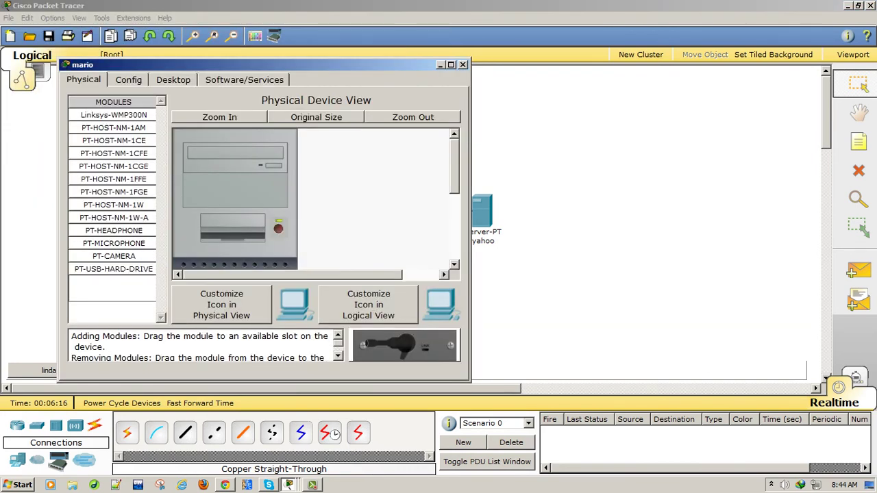
{"action": "left_click", "coordinate": [173, 80]}
{"action": "left_click", "coordinate": [121, 131]}
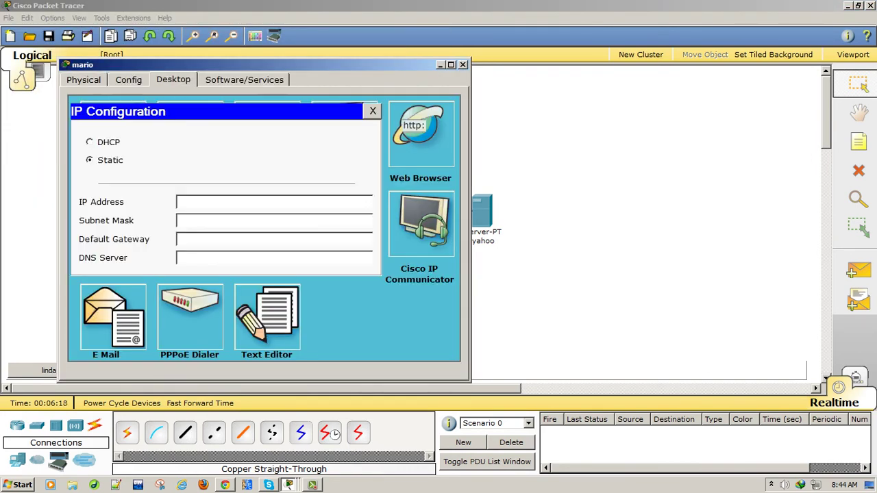
{"action": "type", "text": "192.168.1.10"}
{"action": "left_click", "coordinate": [219, 220]}
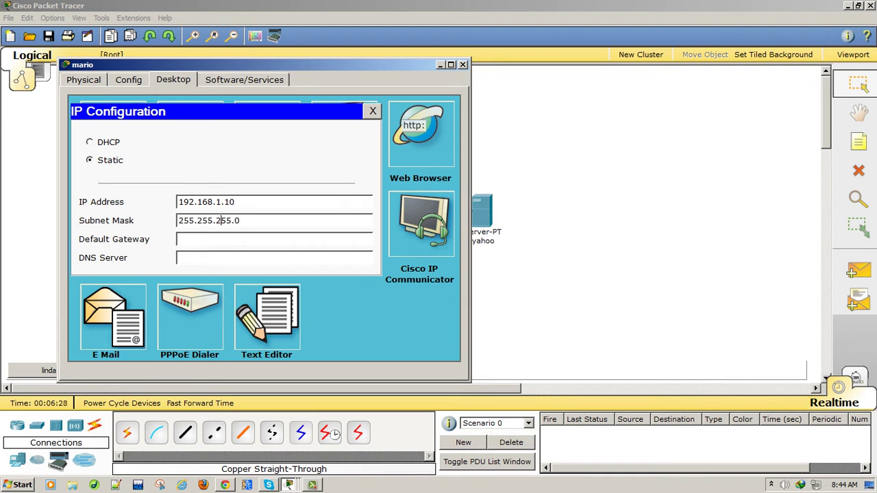
Set the Switch1 PC's default gateway to 192.168.1.2 and its DNS server to 192.168.1.1
{"action": "type", "text": "192.168.1.2"}
{"action": "left_click", "coordinate": [179, 258]}
{"action": "type", "text": "192.168.1."}
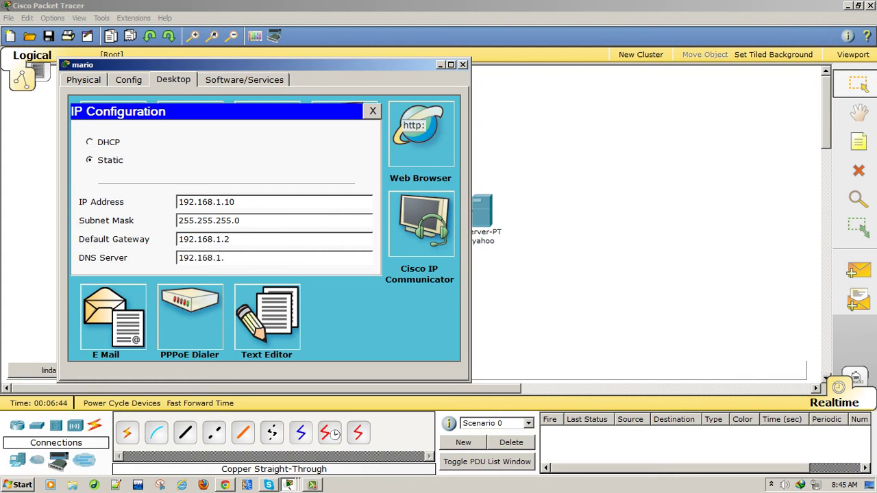
{"action": "type", "text": "1"}
{"action": "left_click", "coordinate": [373, 111]}
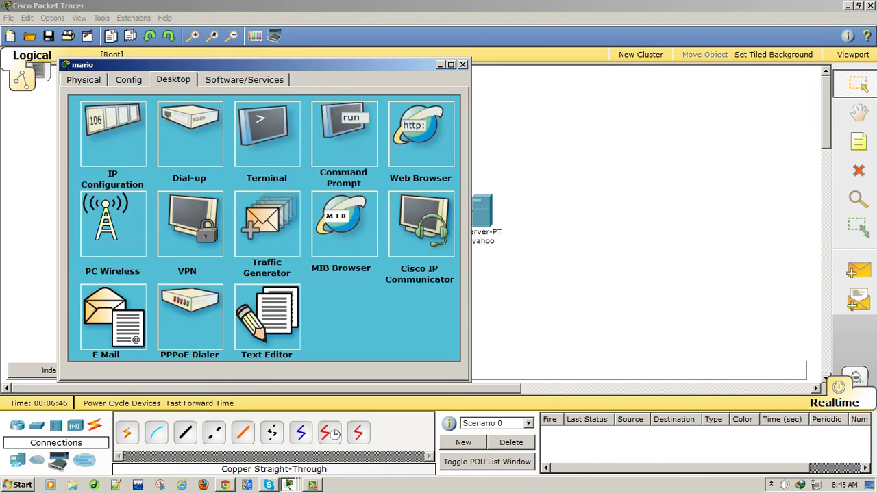
Enter the client user's name and yahoo.com email address in the Switch1 PC's mail configuration
{"action": "left_click", "coordinate": [113, 317]}
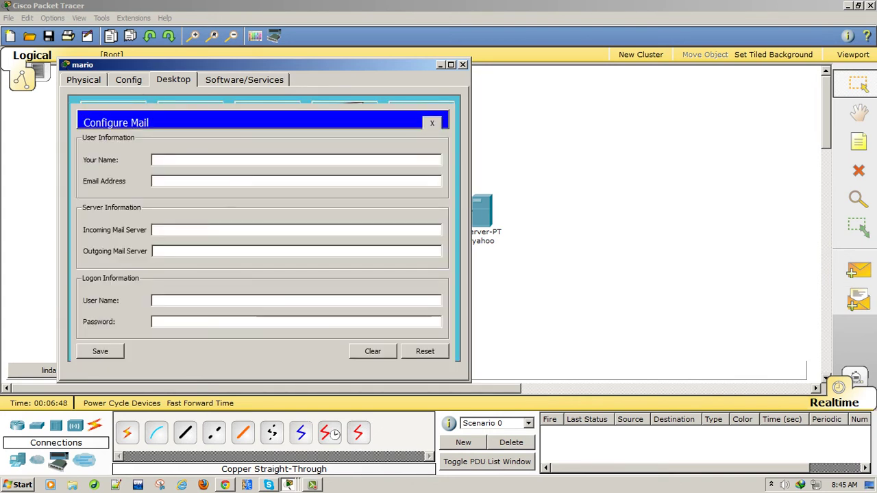
{"action": "type", "text": "mariomar"}
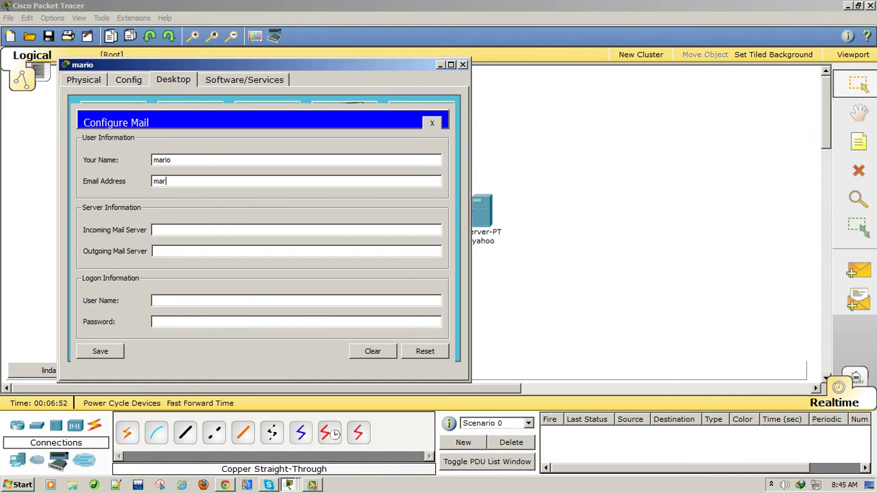
{"action": "type", "text": "io@yahoo.com"}
Set both the incoming and outgoing mail servers of the Switch1 PC to yahoo.com
{"action": "key", "text": "shift+Left"}
{"action": "key", "text": "shift+Left"}
{"action": "key", "text": "shift+Left"}
{"action": "key", "text": "shift+Left"}
{"action": "key", "text": "shift+Left"}
{"action": "key", "text": "shift+Left"}
{"action": "key", "text": "shift+Left"}
{"action": "key", "text": "shift+Left"}
{"action": "key", "text": "shift+Left"}
{"action": "key", "text": "ctrl+c"}
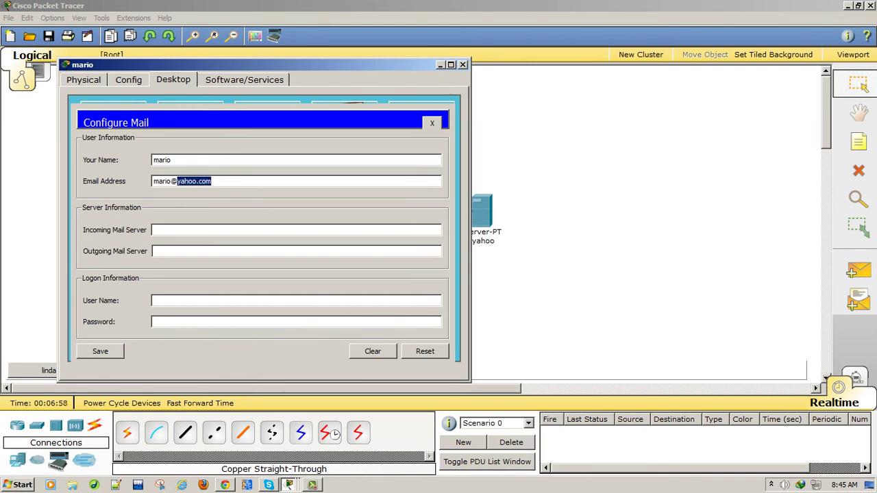
{"action": "key", "text": "Tab"}
{"action": "key", "text": "ctrl+v"}
{"action": "key", "text": "ctrl+v"}
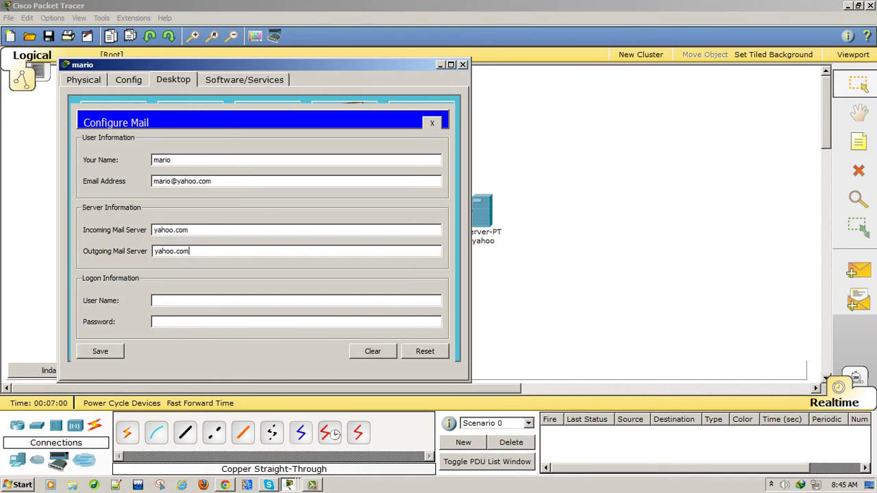
Enter the mail user name and account password for the Switch1 PC and save its mail configuration
{"action": "left_click", "coordinate": [296, 300]}
{"action": "type", "text": "mario"}
{"action": "key", "text": "Tab"}
{"action": "type", "text": "123"}
{"action": "left_click", "coordinate": [100, 351]}
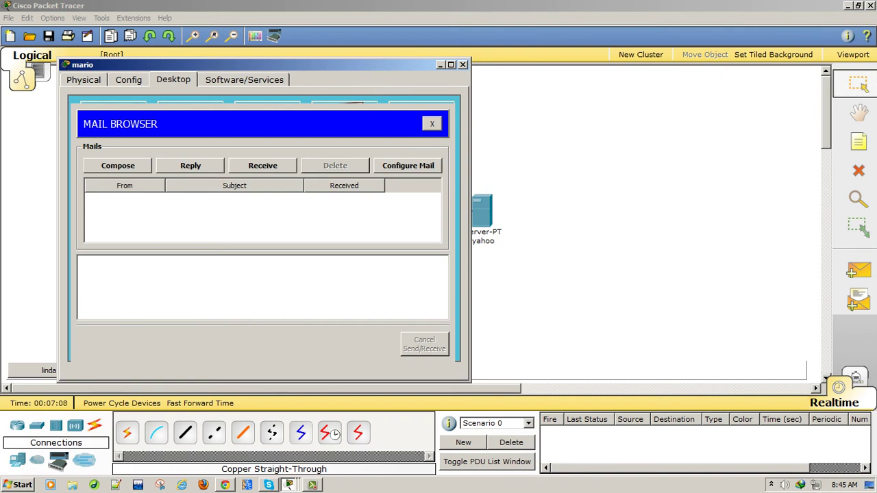
Send an email from the Switch0 PC to the Switch1 user's yahoo.com address with subject "percobaan" and a short greeting
{"action": "left_click", "coordinate": [49, 370]}
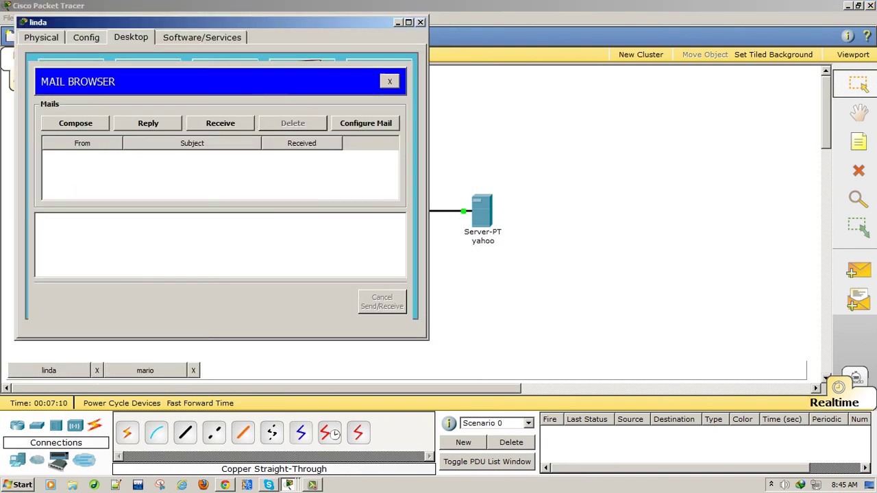
{"action": "key", "text": "Return"}
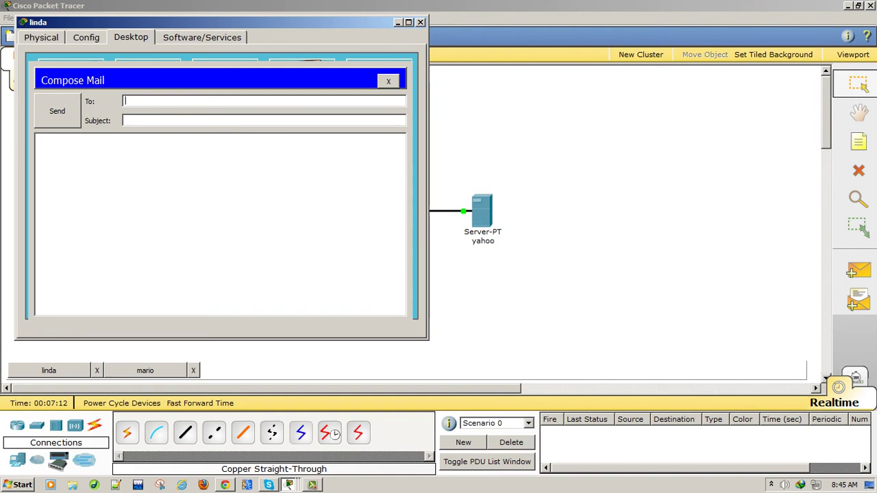
{"action": "type", "text": "mario@yahoo.com"}
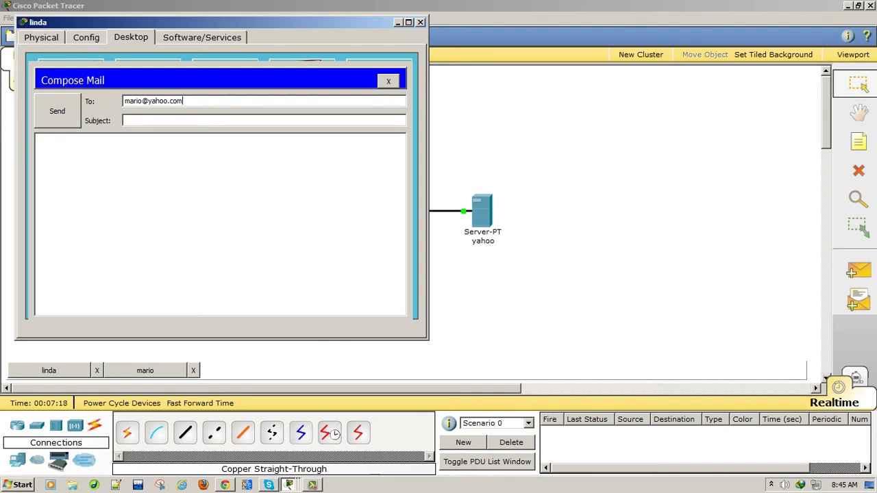
{"action": "left_click", "coordinate": [124, 119]}
{"action": "type", "text": "perco"}
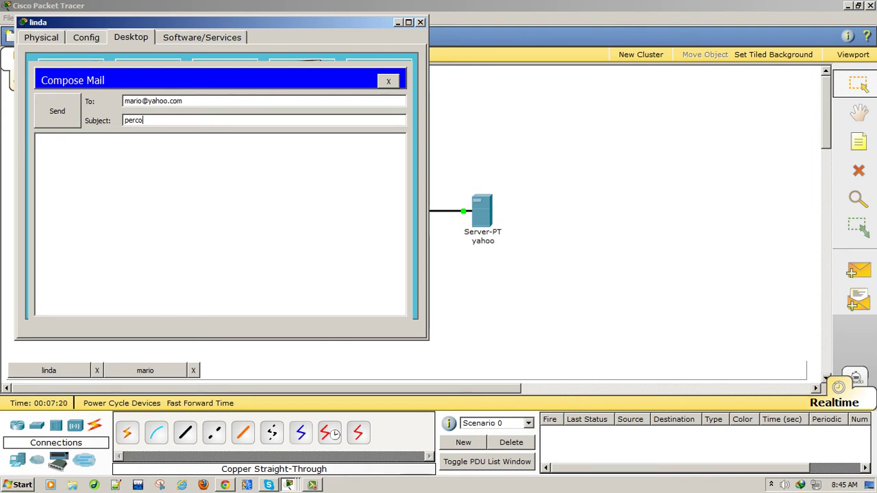
{"action": "type", "text": "baan"}
{"action": "left_click", "coordinate": [37, 139]}
{"action": "type", "text": "Hallo mario"}
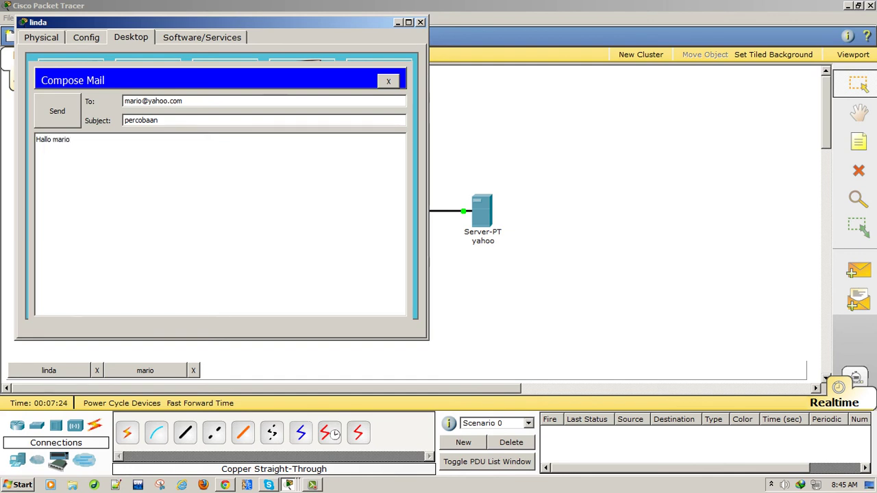
{"action": "left_click", "coordinate": [57, 111]}
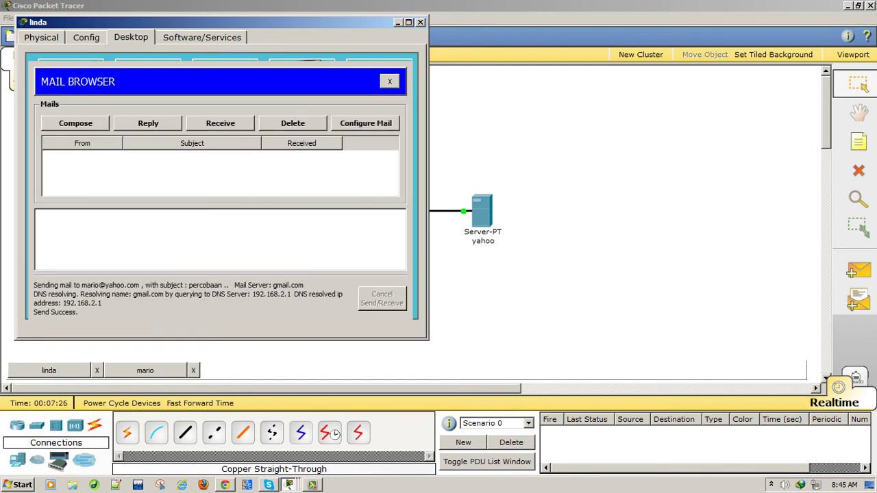
Receive mail on the Switch1 PC and open the "percobaan" message
{"action": "left_click", "coordinate": [397, 22]}
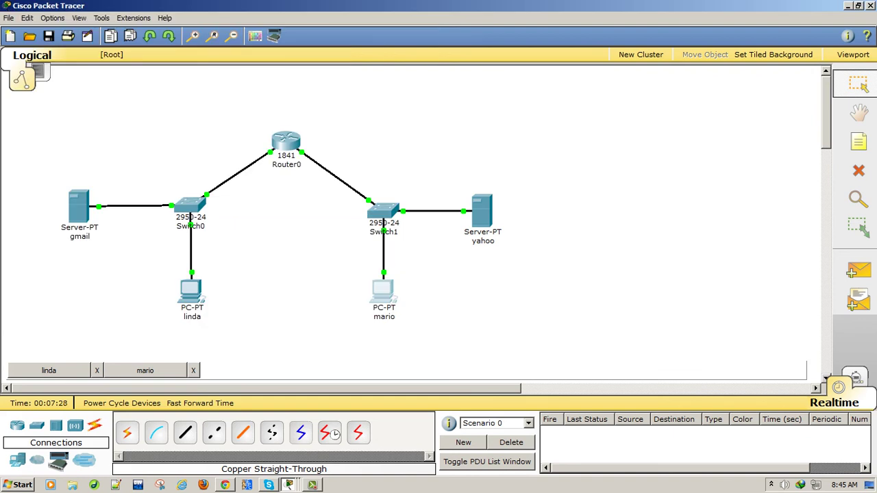
{"action": "left_click", "coordinate": [144, 370]}
{"action": "left_click", "coordinate": [262, 166]}
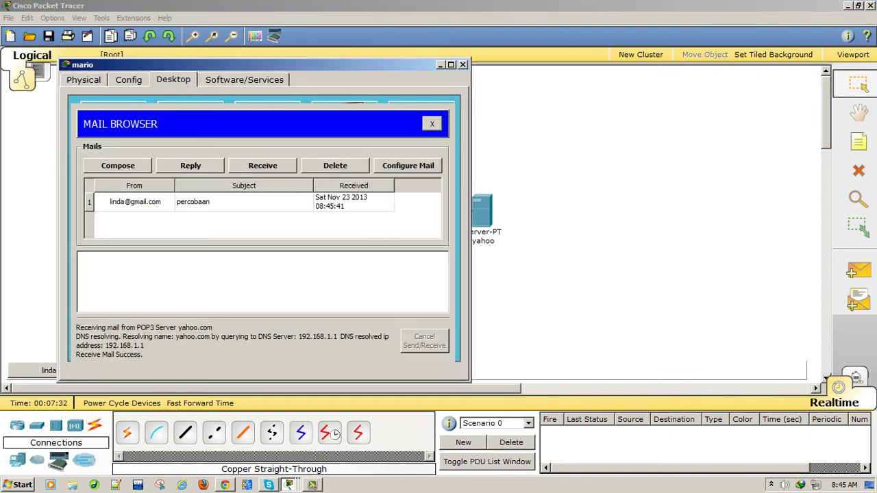
{"action": "left_click", "coordinate": [193, 201]}
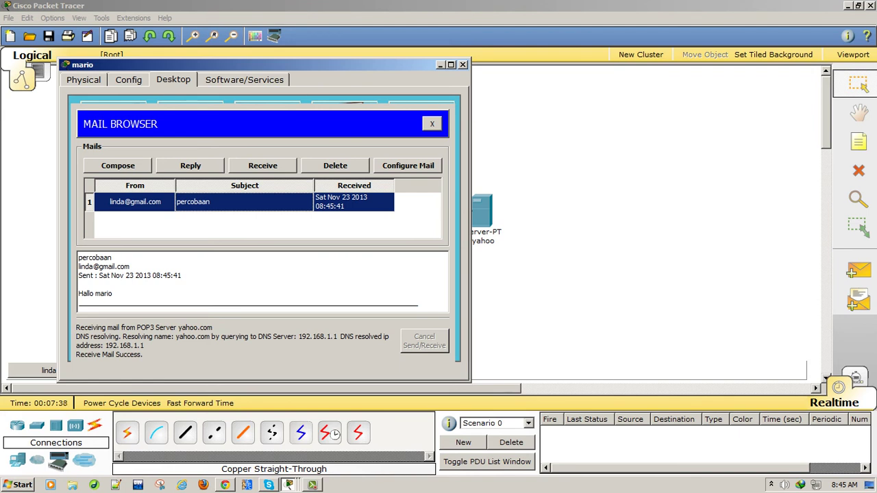
Reply to the "percobaan" message from the Switch1 PC with a short greeting ending in "apa kabar ?" and send it
{"action": "left_click", "coordinate": [190, 165]}
{"action": "type", "text": "H"}
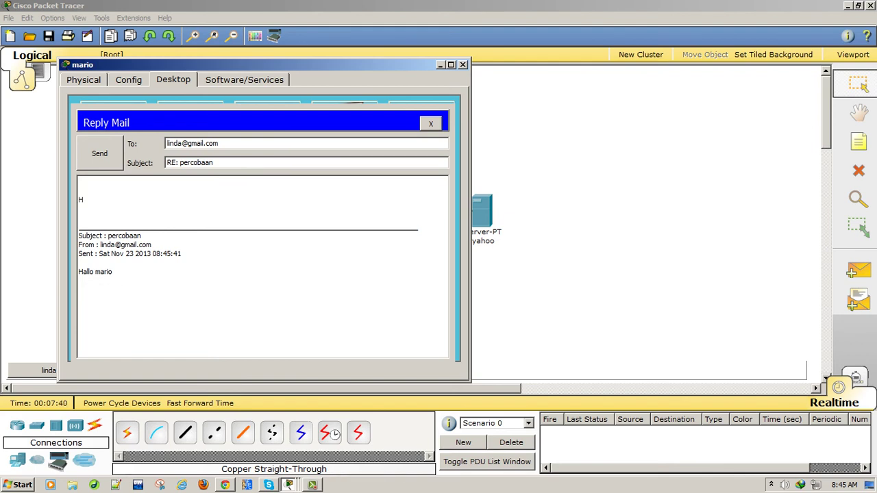
{"action": "type", "text": "allo linda apa kab"}
{"action": "type", "text": "ar ?"}
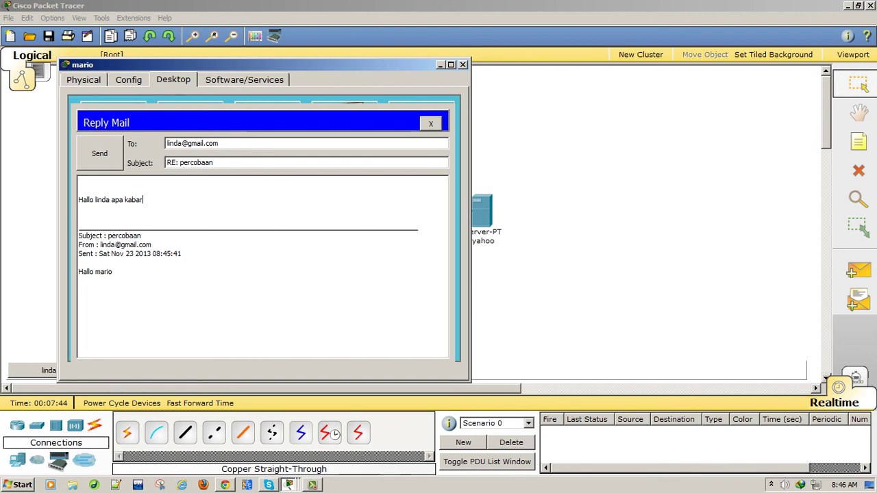
{"action": "left_click", "coordinate": [99, 153]}
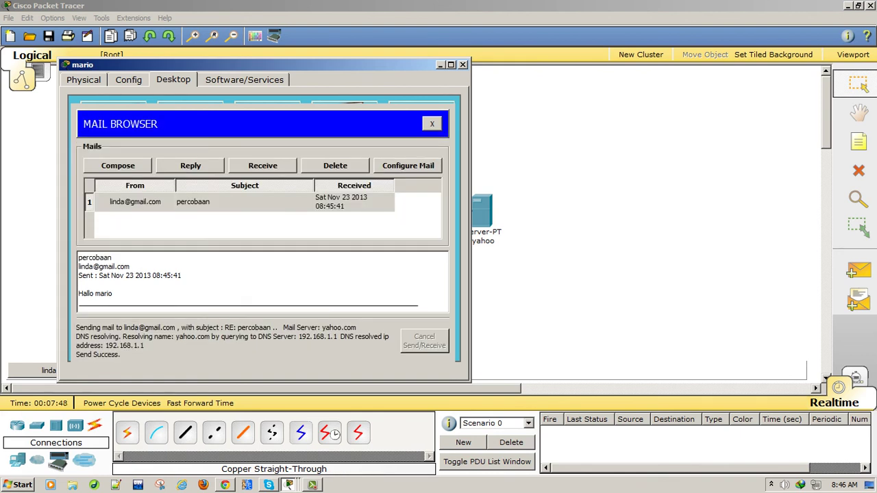
Receive mail on the Switch0 PC and read the "RE: percobaan" reply from its beginning
{"action": "left_click", "coordinate": [440, 65]}
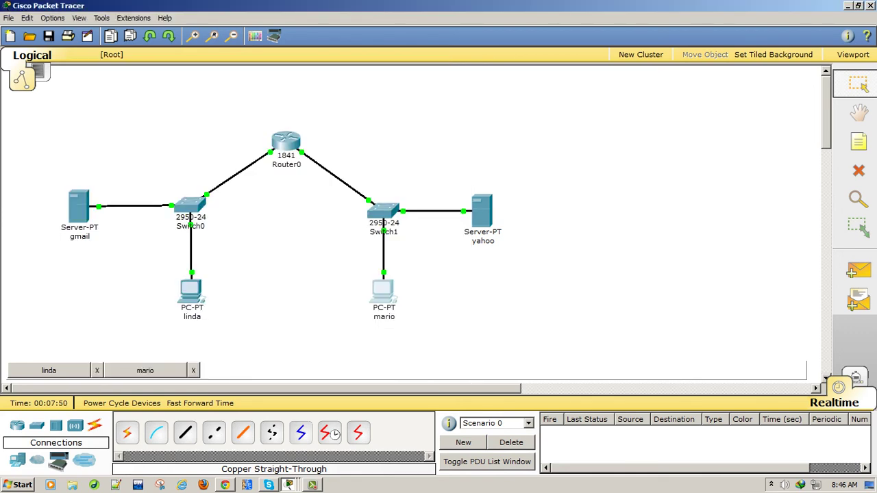
{"action": "left_click", "coordinate": [48, 371]}
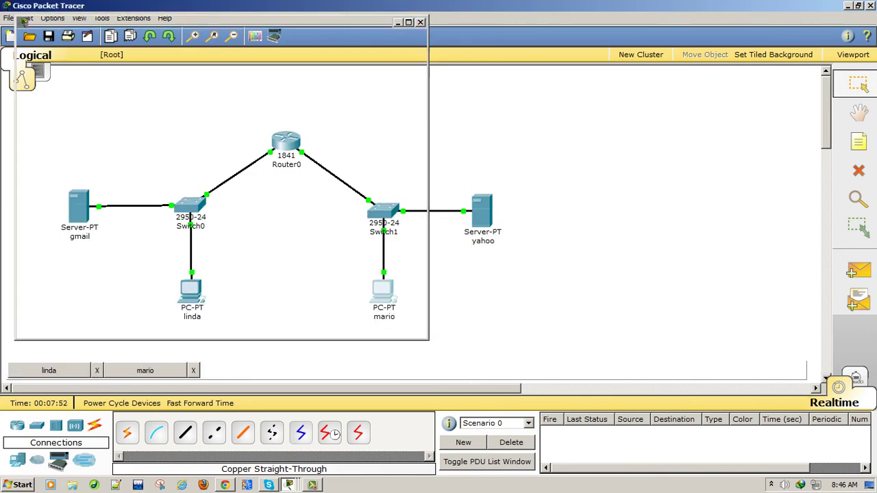
{"action": "left_click", "coordinate": [220, 123]}
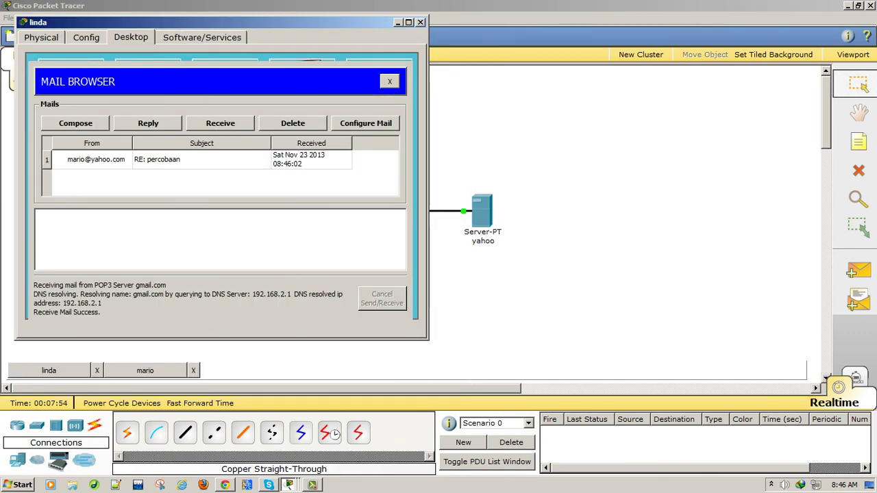
{"action": "left_click", "coordinate": [96, 159]}
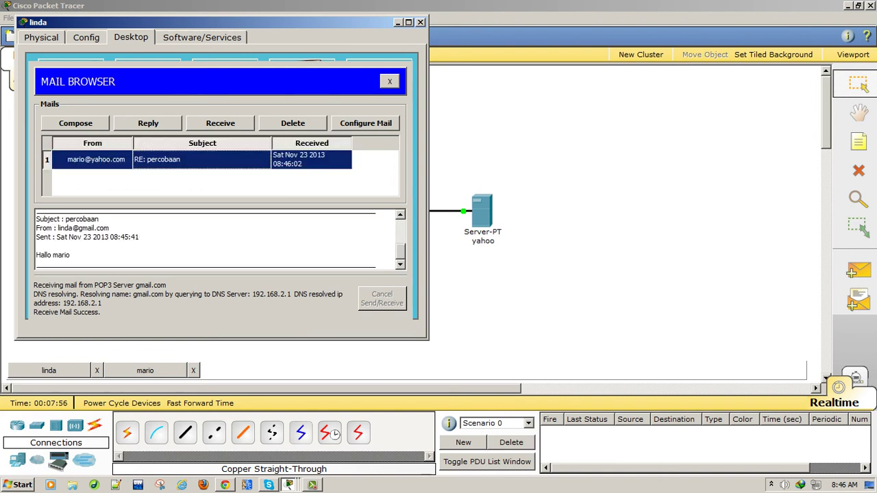
{"action": "left_click", "coordinate": [205, 240]}
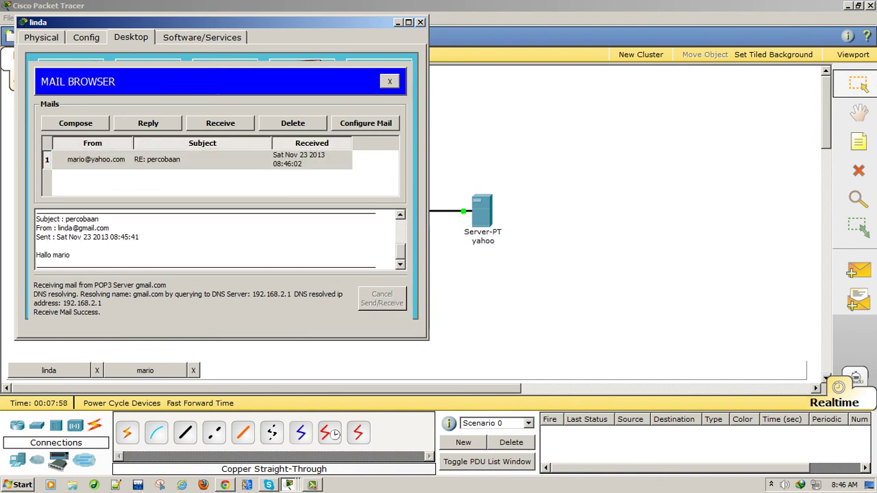
{"action": "scroll", "coordinate": [205, 239], "scroll_direction": "up", "scroll_amount": 3}
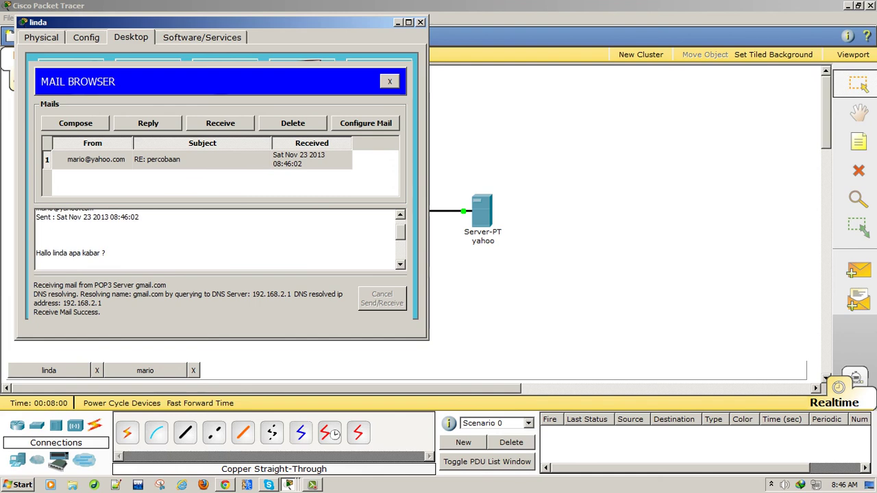
{"action": "scroll", "coordinate": [217, 240], "scroll_direction": "up", "scroll_amount": 1}
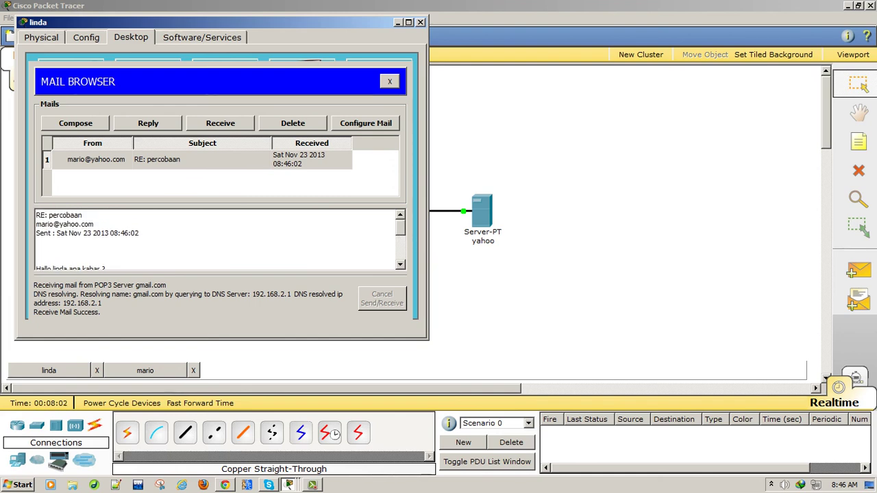
Close the mail browser on the Switch0 PC and the configuration windows of both PCs
{"action": "key", "text": "Escape"}
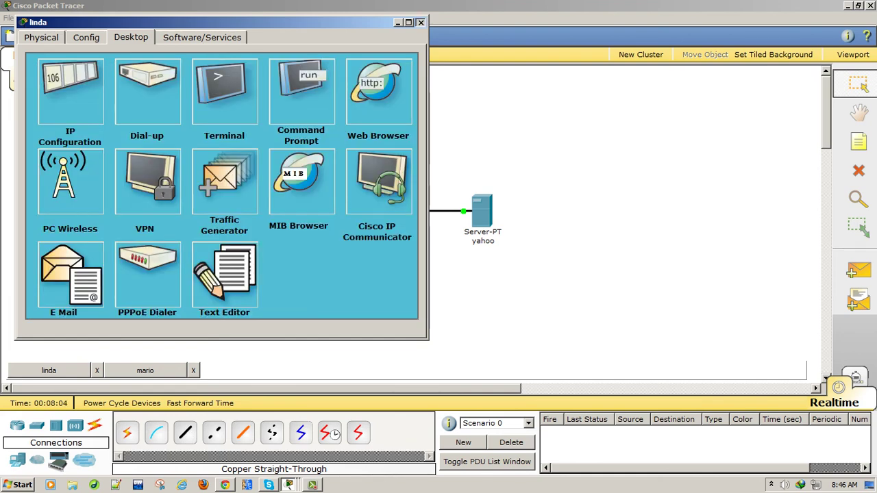
{"action": "left_click", "coordinate": [96, 370]}
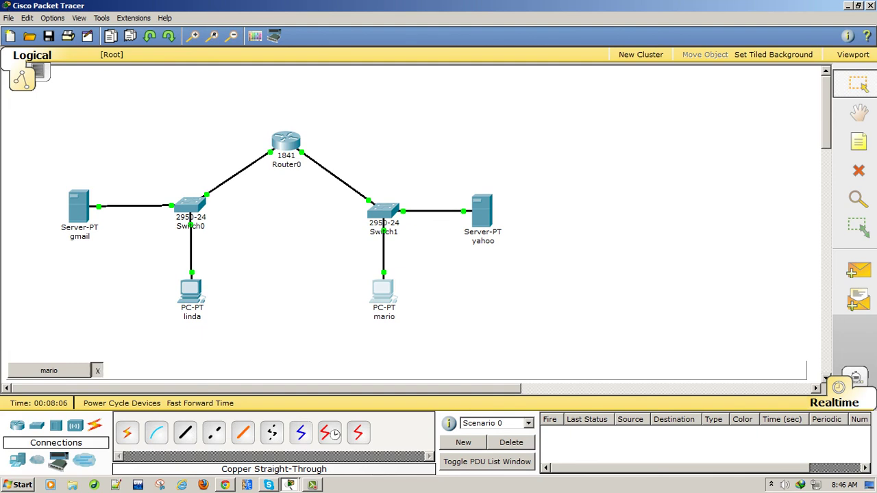
{"action": "left_click", "coordinate": [97, 371]}
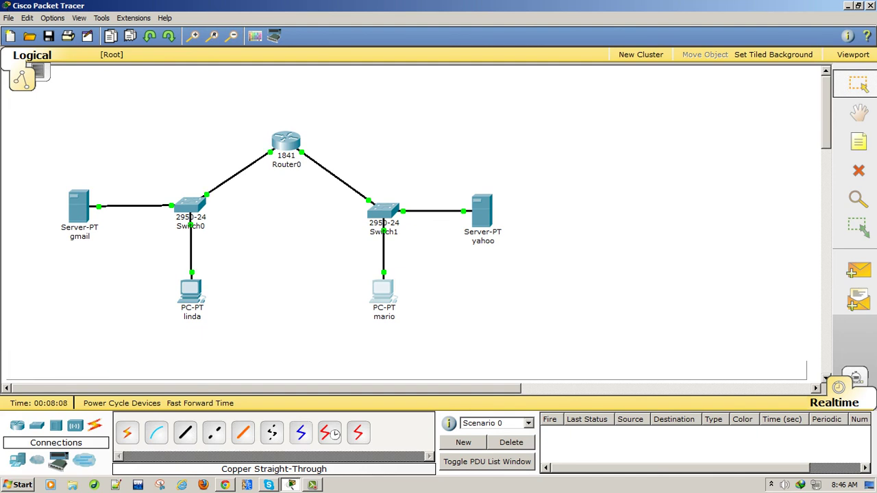